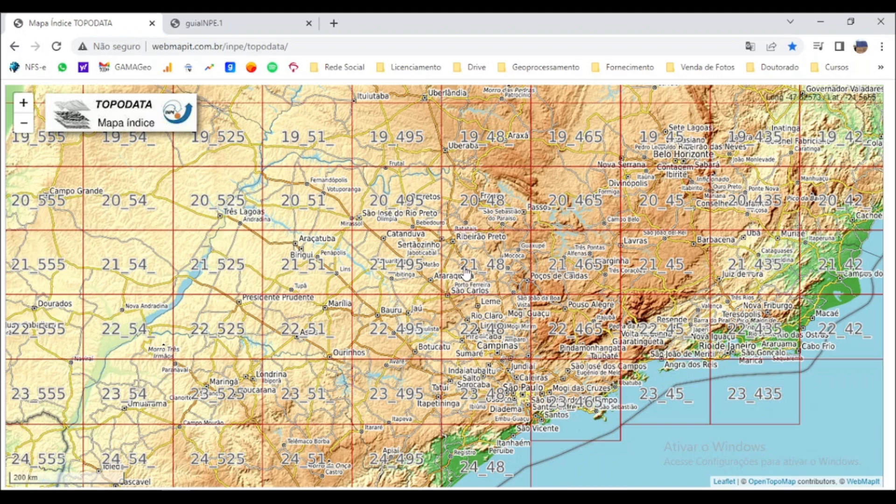
Step: Open the data product options for tile 23_48_ on the Topodata index map
{"action": "left_click", "coordinate": [484, 396]}
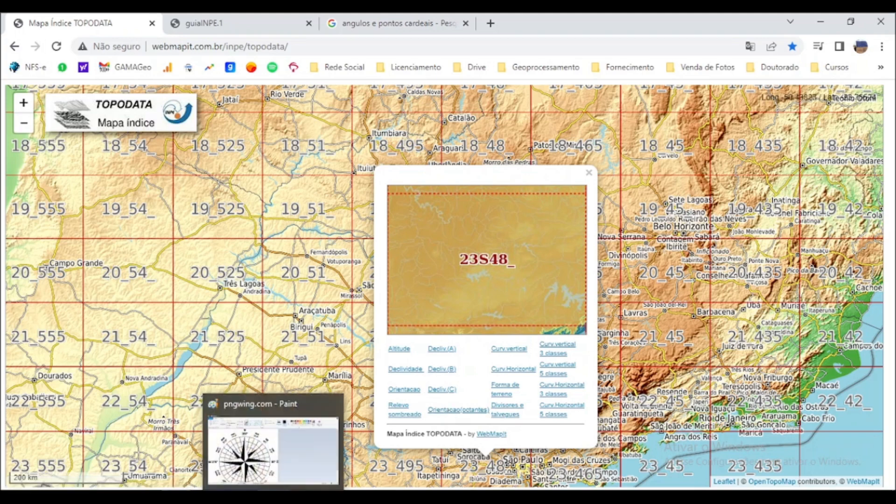
Step: Switch to Paint and examine the directions and angles around the whole compass rose
{"action": "left_click", "coordinate": [273, 497]}
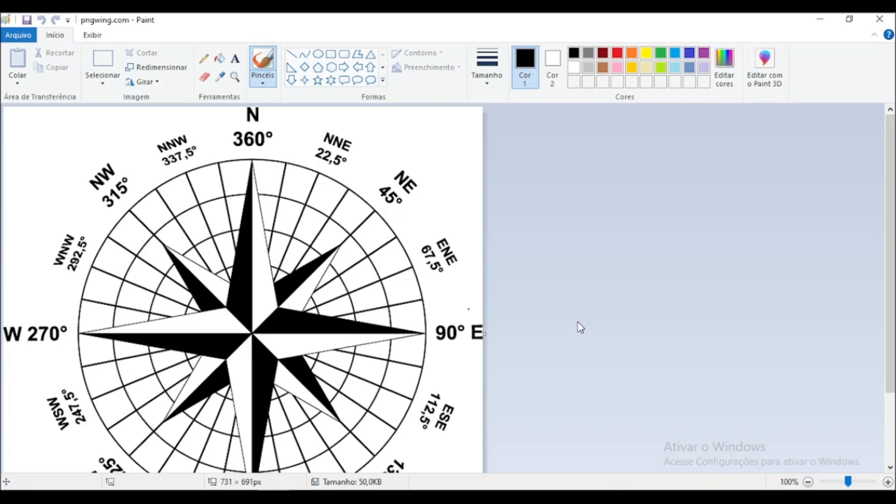
{"action": "scroll", "coordinate": [581, 327], "scroll_direction": "down", "scroll_amount": 2}
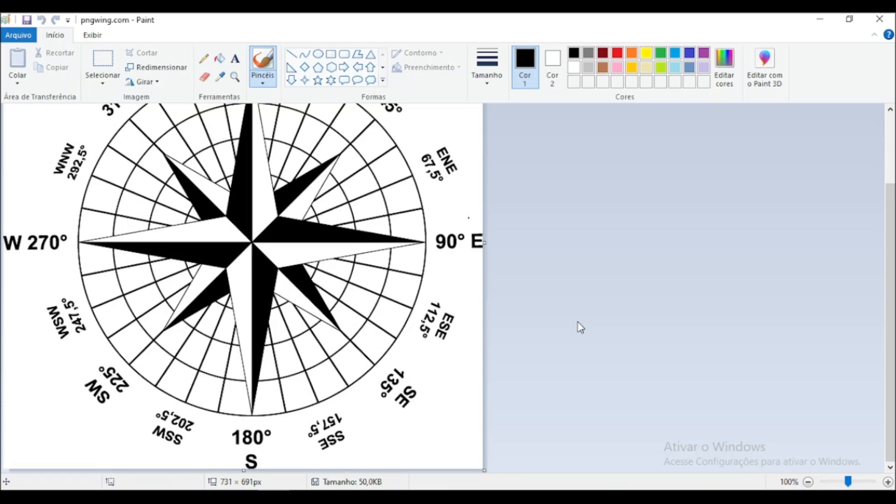
{"action": "scroll", "coordinate": [581, 327], "scroll_direction": "up", "scroll_amount": 2}
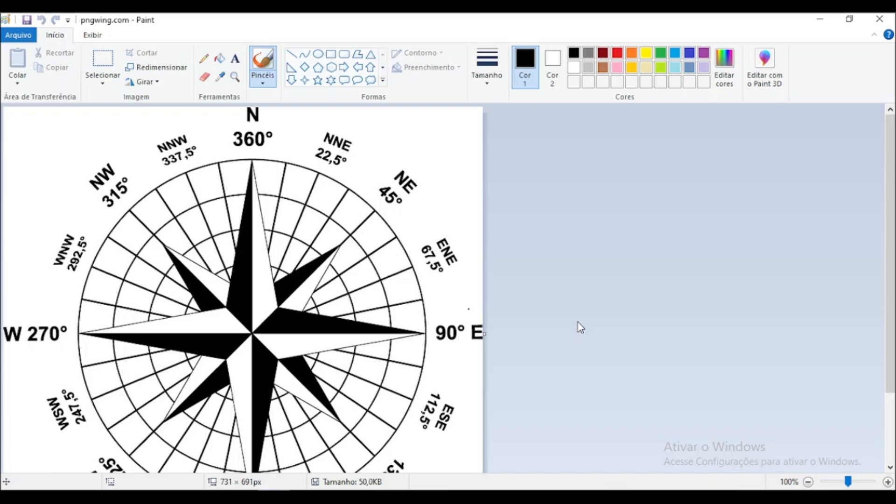
{"action": "scroll", "coordinate": [581, 327], "scroll_direction": "down", "scroll_amount": 1}
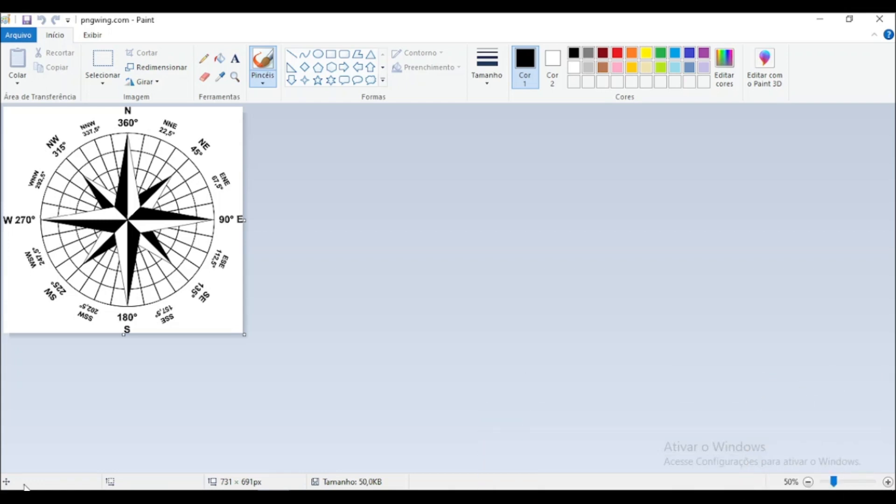
Step: Review the octant classes in Tabela 3.3 of the guiaINPE.1 PDF in Chrome, dismiss its text search, and compare them with Paint's compass rose
{"action": "left_click", "coordinate": [247, 444]}
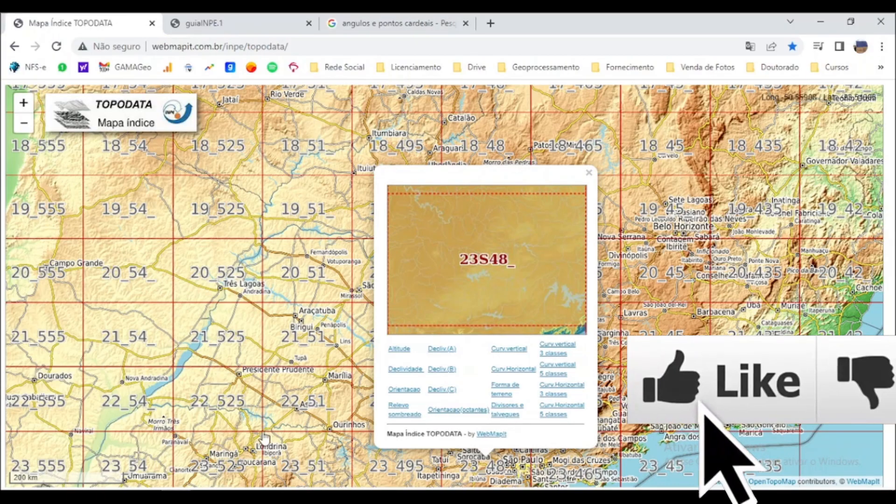
{"action": "left_click", "coordinate": [233, 25]}
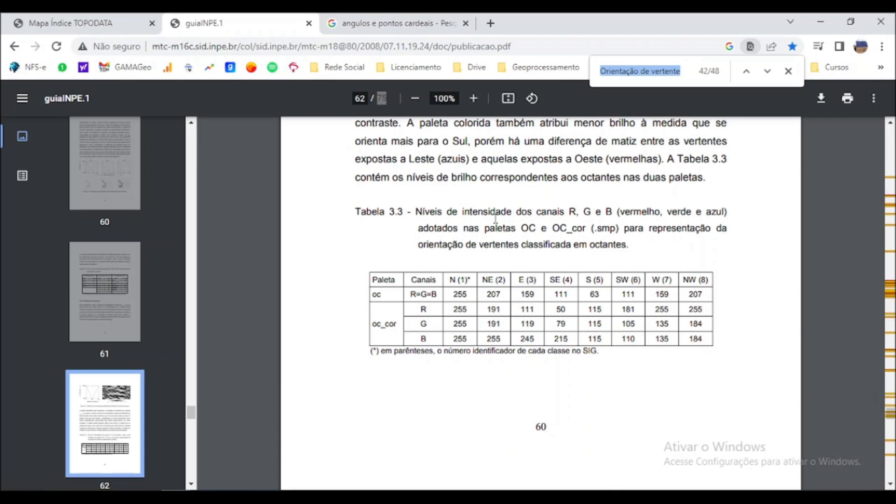
{"action": "left_click", "coordinate": [788, 71]}
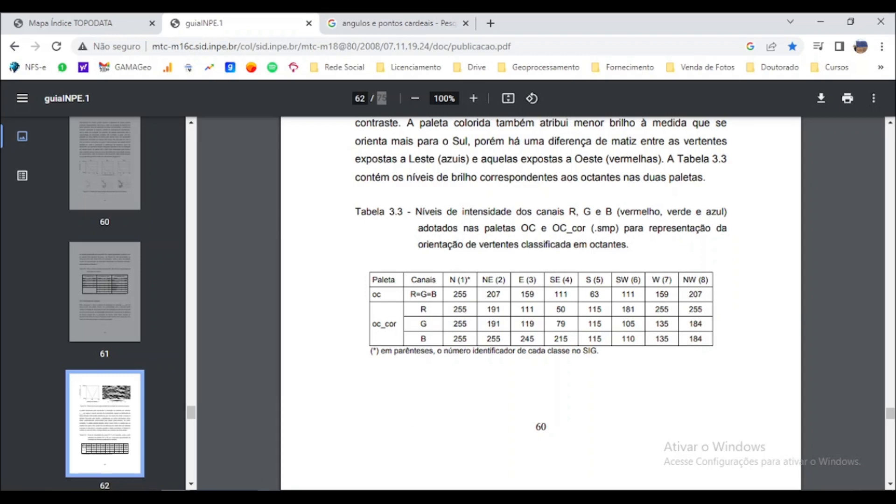
{"action": "left_click", "coordinate": [273, 497]}
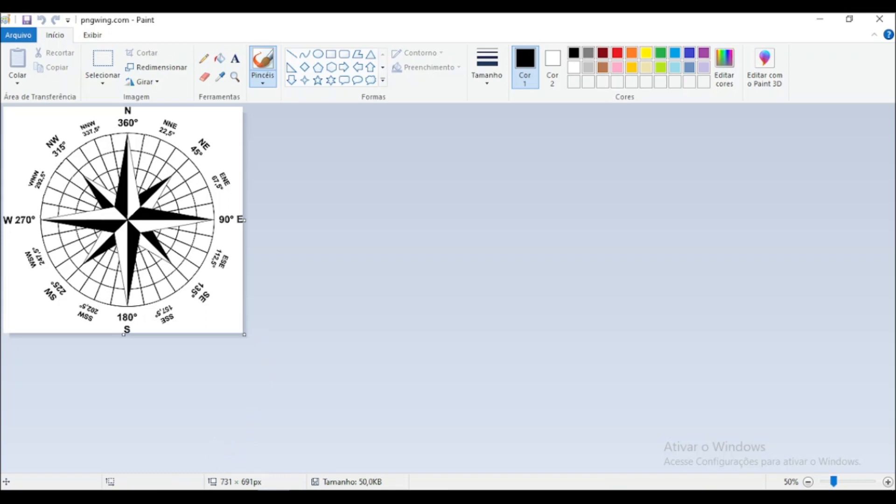
Step: Check the empty QGIS project, then return to Chrome's Topodata index map and examine the orientation products for tile 23S48_
{"action": "mouse_move", "coordinate": [209, 497]}
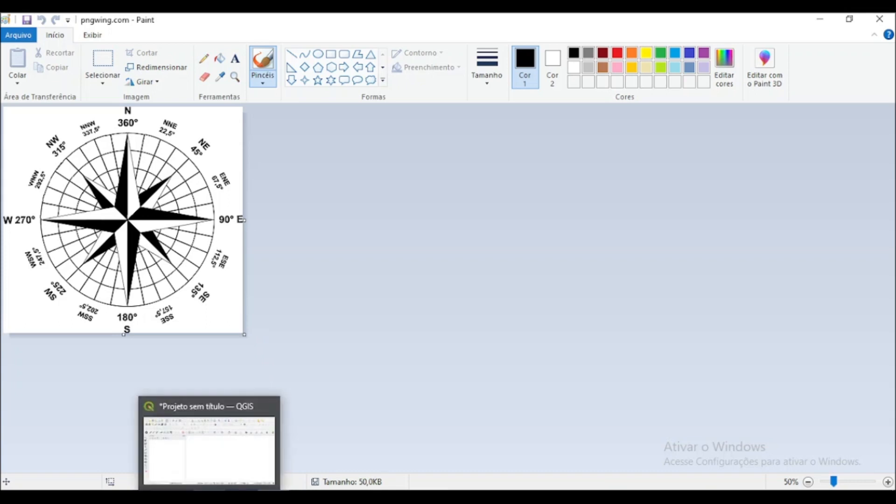
{"action": "left_click", "coordinate": [210, 497]}
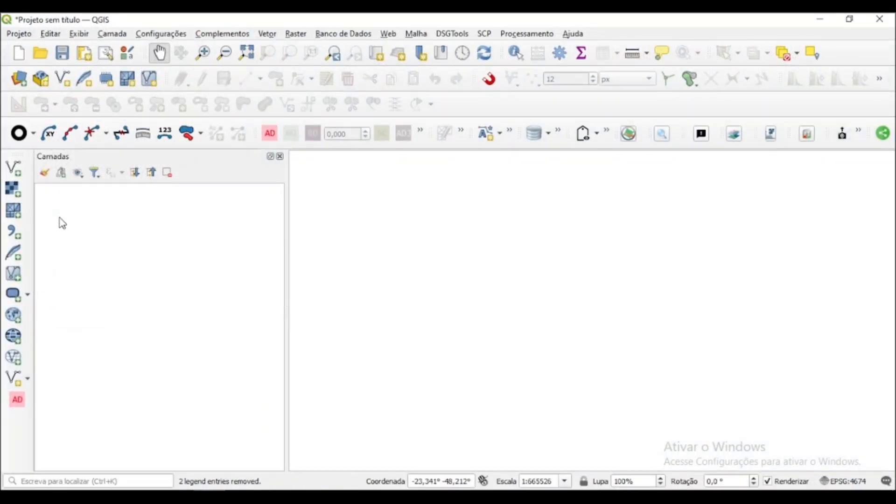
{"action": "mouse_move", "coordinate": [187, 498]}
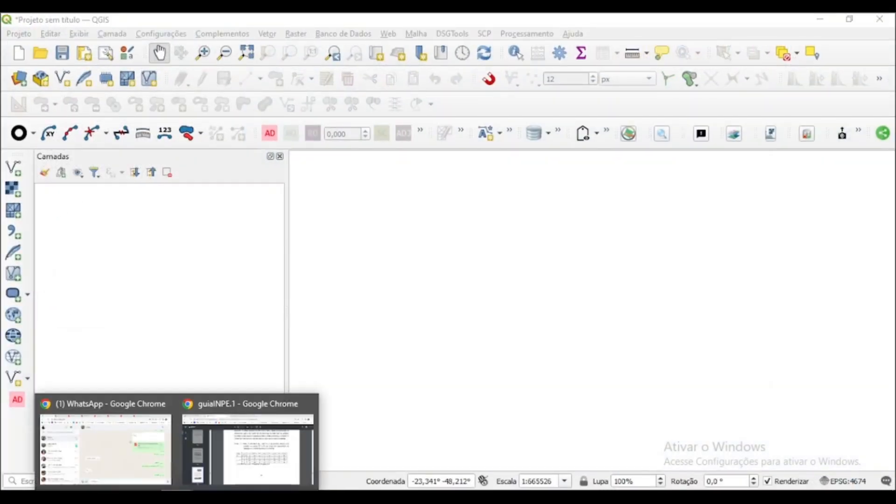
{"action": "left_click", "coordinate": [182, 465]}
{"action": "left_click", "coordinate": [90, 21]}
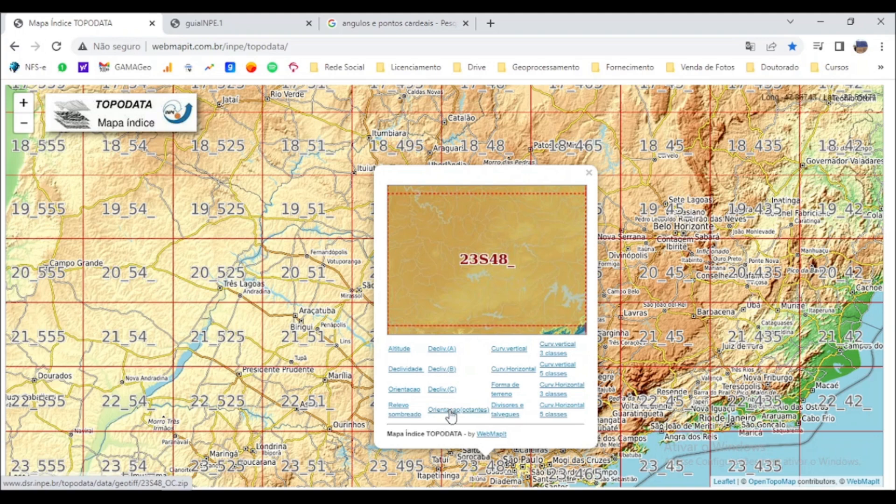
Step: Switch to QGIS and choose 23S48_OC and 23S48_ON from the Topodata Orientacao folder as raster sources
{"action": "left_click", "coordinate": [210, 496]}
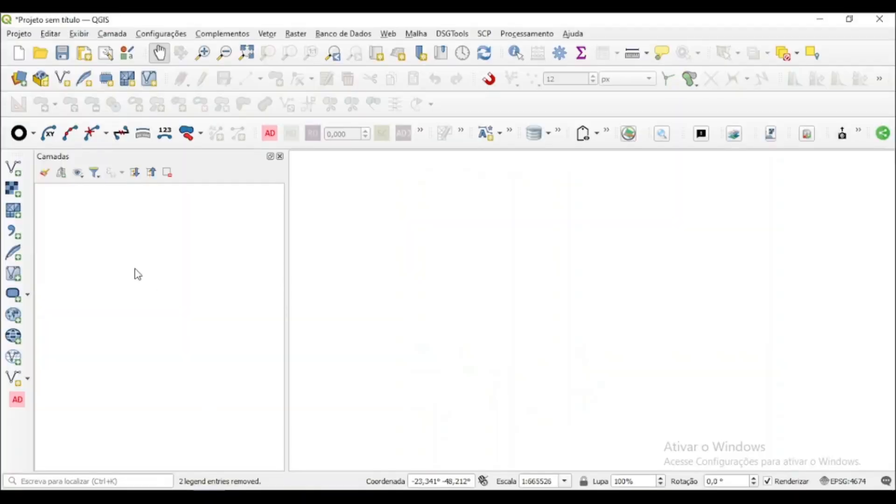
{"action": "left_click", "coordinate": [14, 189]}
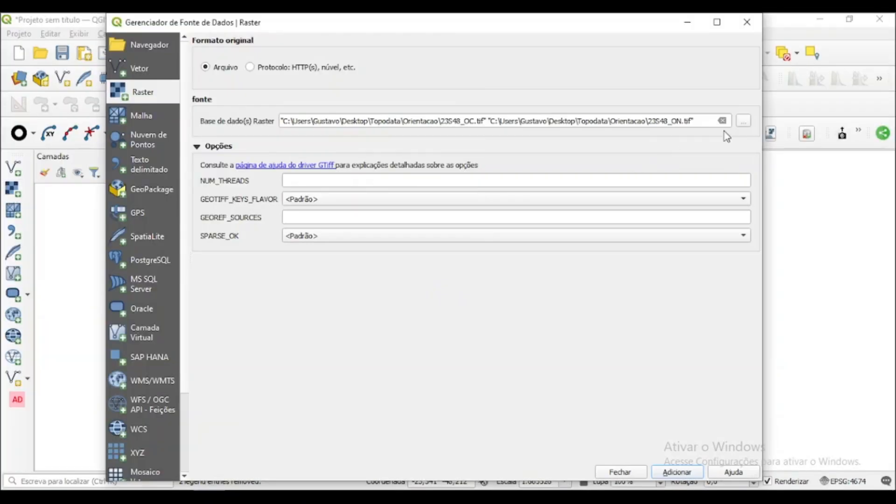
{"action": "left_click", "coordinate": [744, 121]}
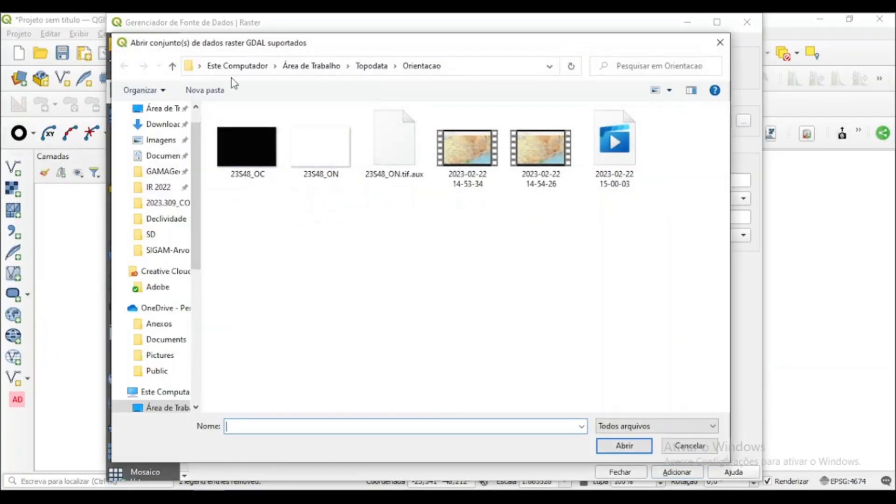
{"action": "left_click", "coordinate": [236, 147]}
{"action": "left_click", "coordinate": [327, 171], "text": "ctrl"}
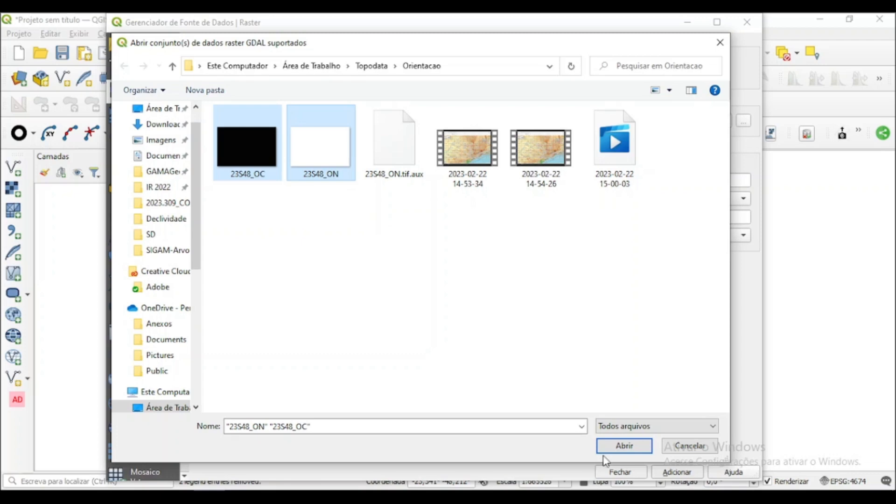
{"action": "left_click", "coordinate": [625, 446]}
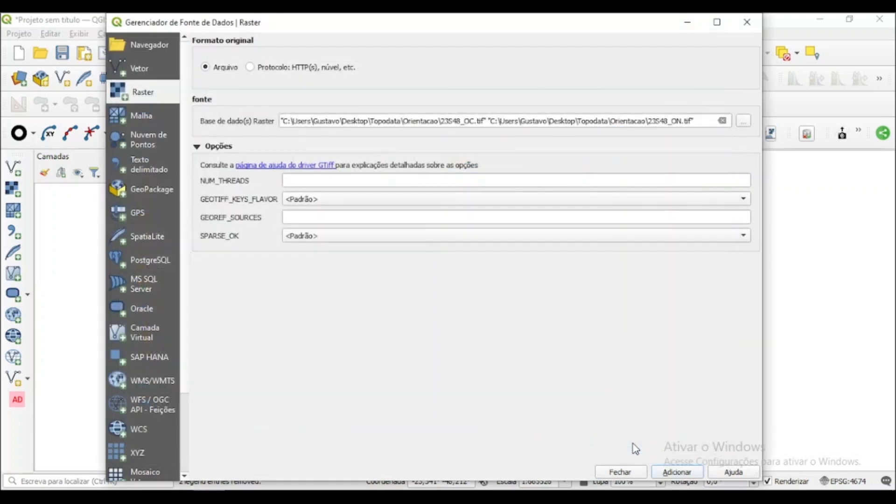
Step: Add both rasters to the project, assigning WGS 84 (EPSG:4326) to each, and close the data source manager
{"action": "left_click", "coordinate": [677, 473]}
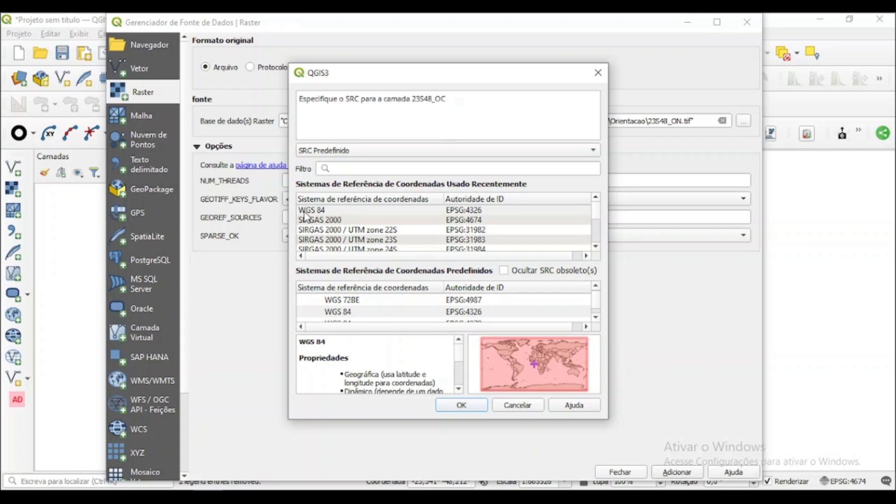
{"action": "left_click", "coordinate": [305, 211]}
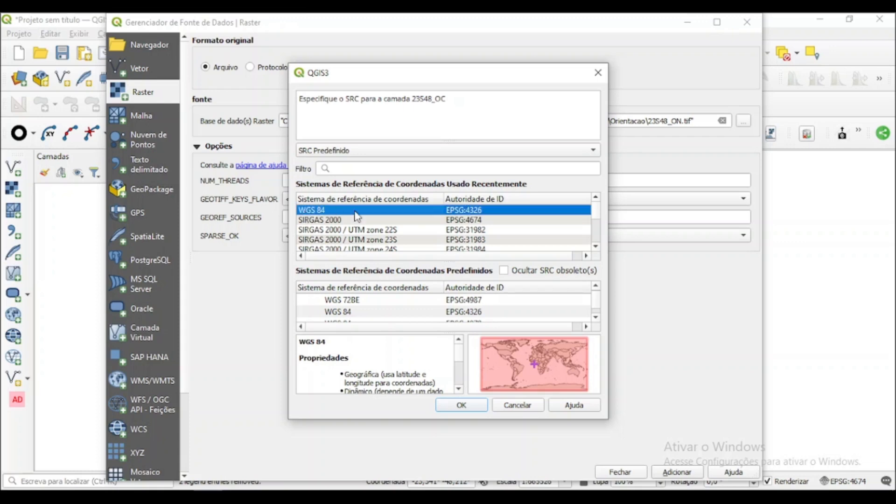
{"action": "left_click", "coordinate": [461, 405]}
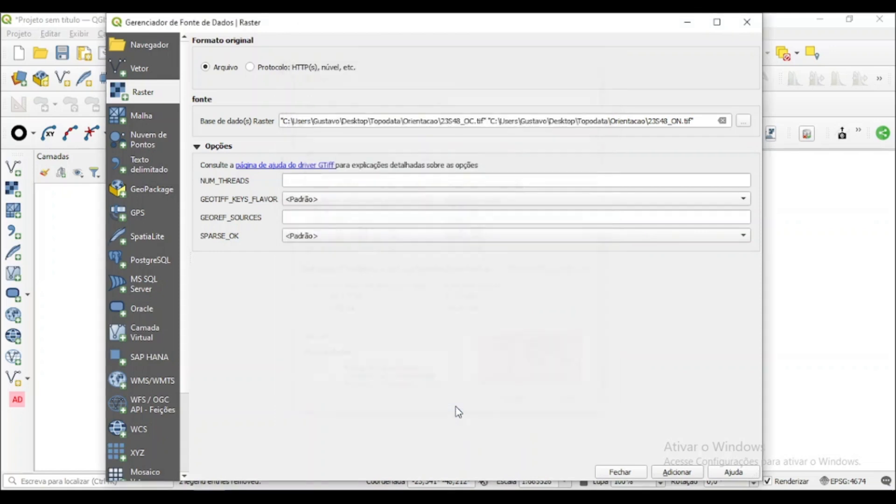
{"action": "left_click", "coordinate": [313, 211]}
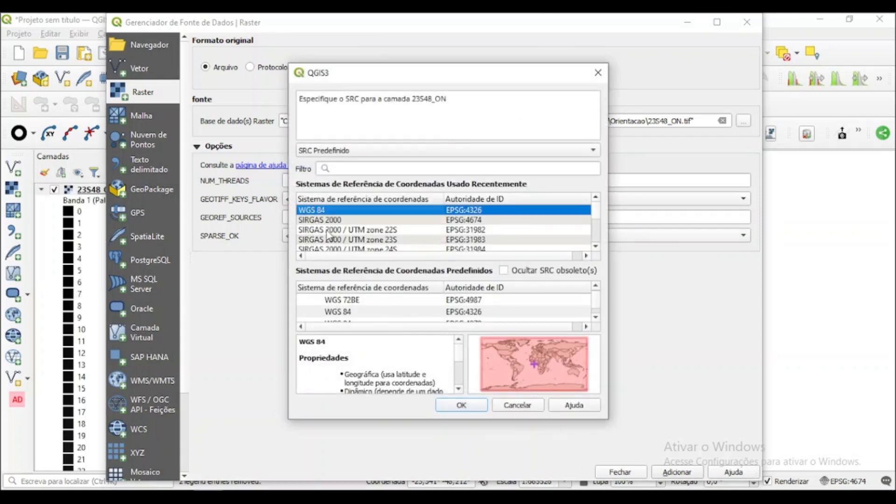
{"action": "left_click", "coordinate": [455, 409]}
{"action": "left_click", "coordinate": [630, 475]}
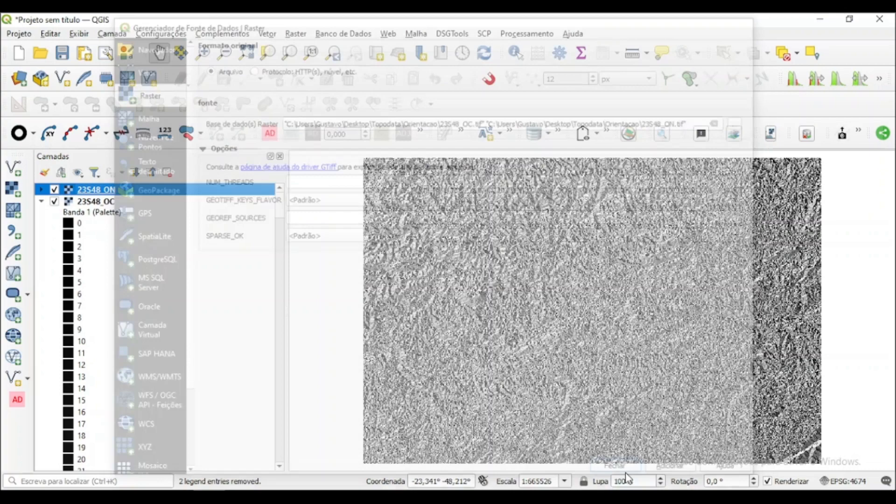
Step: Collapse the legend of layer 23S48_OC and expand the legend of layer 23S48_ON
{"action": "left_click", "coordinate": [41, 201]}
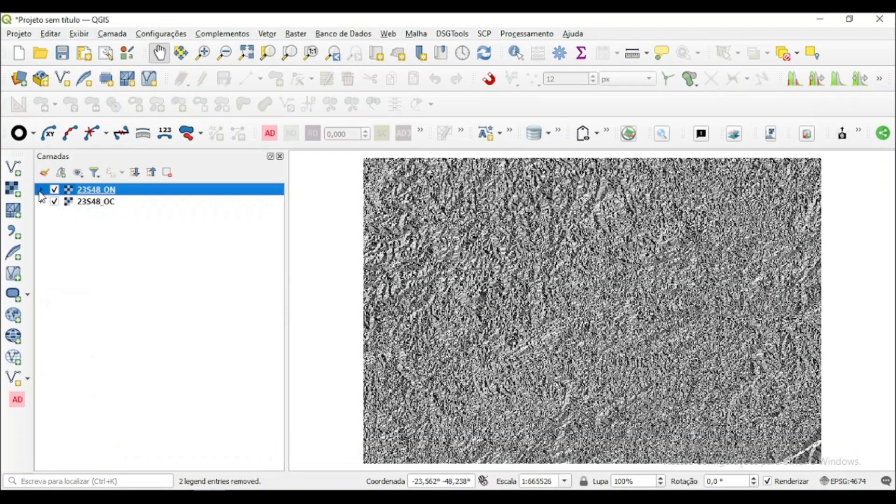
{"action": "left_click", "coordinate": [41, 189]}
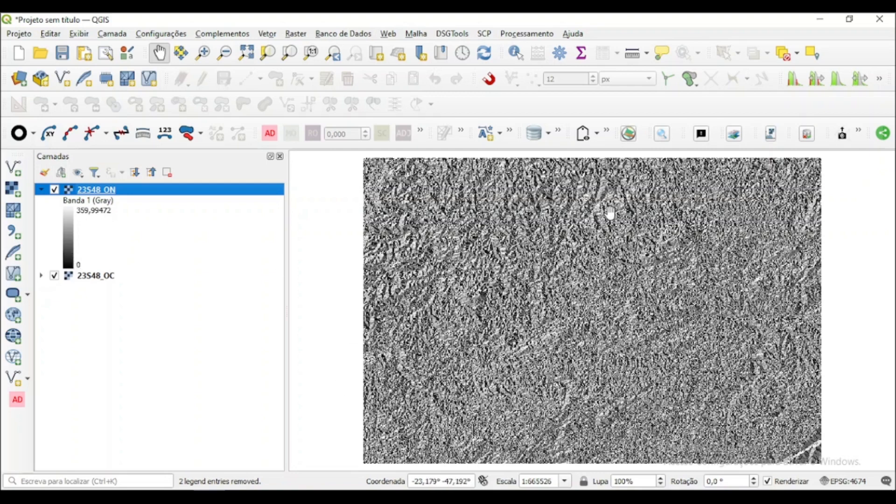
Step: Examine the grey-scale slope orientation shading of 23S48_ON at several places and scales across the tile
{"action": "scroll", "coordinate": [637, 228], "scroll_direction": "up", "scroll_amount": 3}
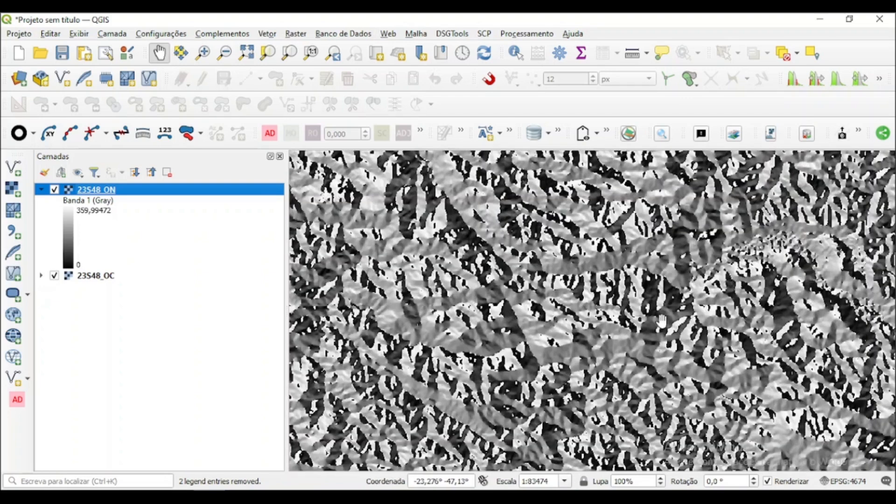
{"action": "left_click_drag", "start_coordinate": [621, 265], "coordinate": [535, 298]}
{"action": "scroll", "coordinate": [536, 299], "scroll_direction": "up", "scroll_amount": 1}
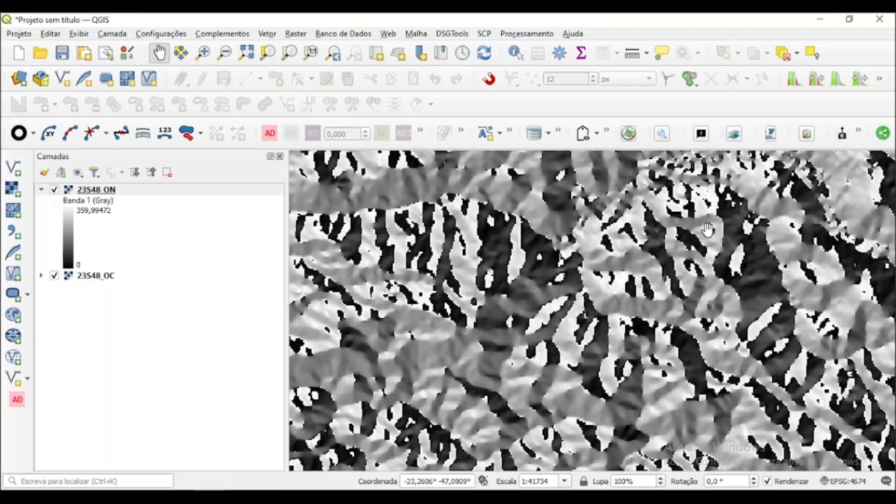
{"action": "left_click_drag", "start_coordinate": [705, 195], "coordinate": [705, 223]}
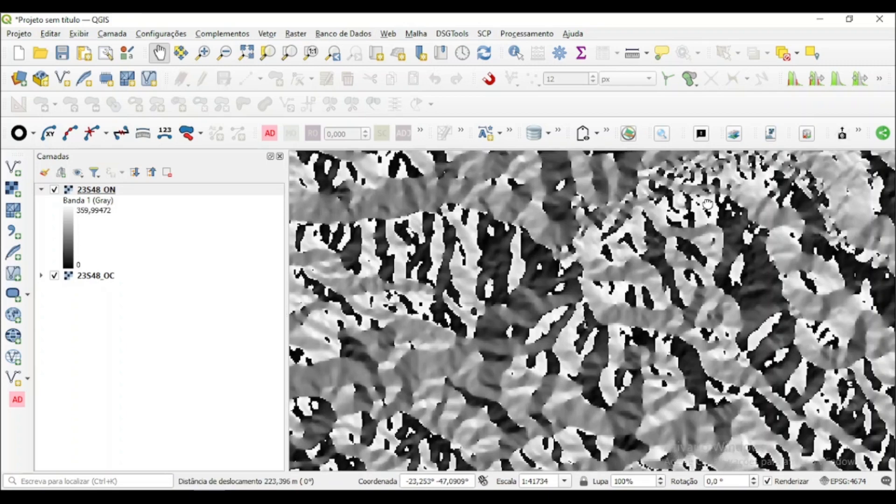
{"action": "scroll", "coordinate": [637, 309], "scroll_direction": "down", "scroll_amount": 2}
{"action": "left_click_drag", "start_coordinate": [444, 398], "coordinate": [531, 320]}
{"action": "scroll", "coordinate": [479, 268], "scroll_direction": "down", "scroll_amount": 2}
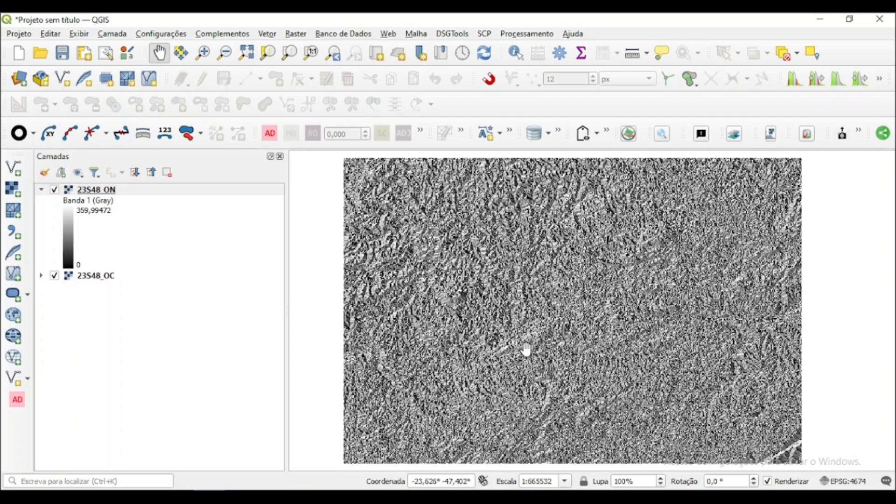
{"action": "scroll", "coordinate": [458, 244], "scroll_direction": "up", "scroll_amount": 4}
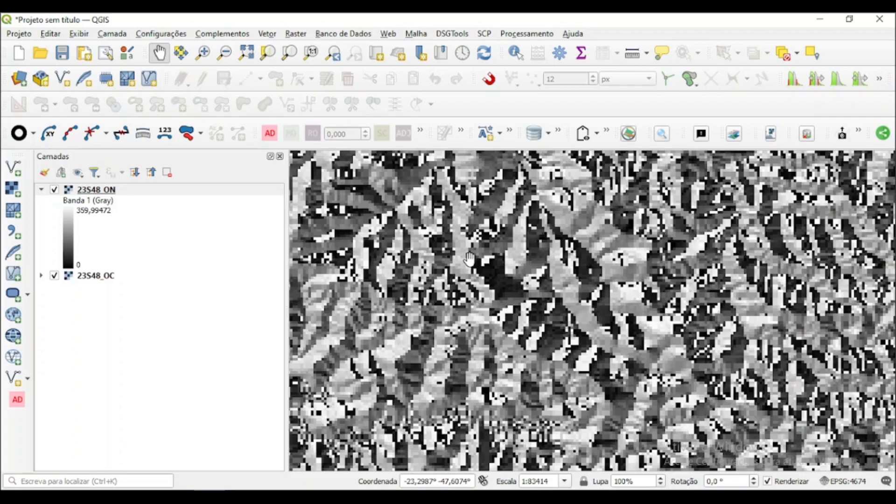
{"action": "scroll", "coordinate": [497, 302], "scroll_direction": "down", "scroll_amount": 2}
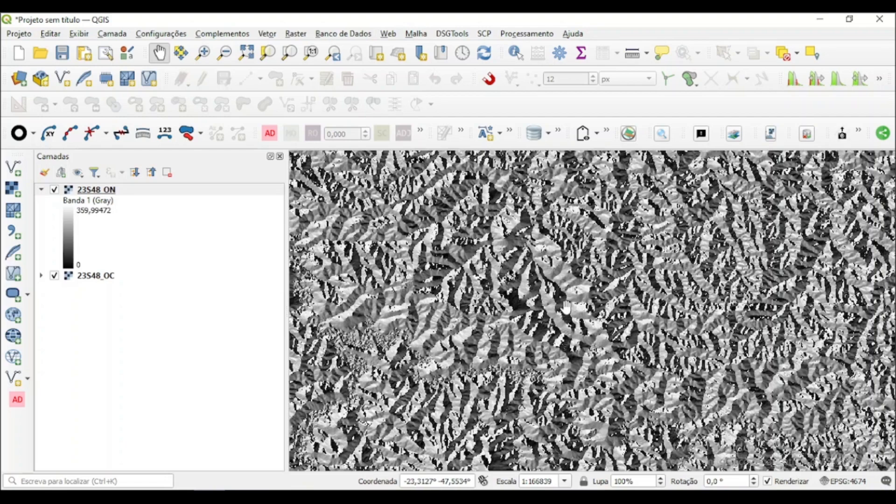
{"action": "scroll", "coordinate": [565, 305], "scroll_direction": "down", "scroll_amount": 2}
{"action": "left_click_drag", "start_coordinate": [566, 334], "coordinate": [506, 256]}
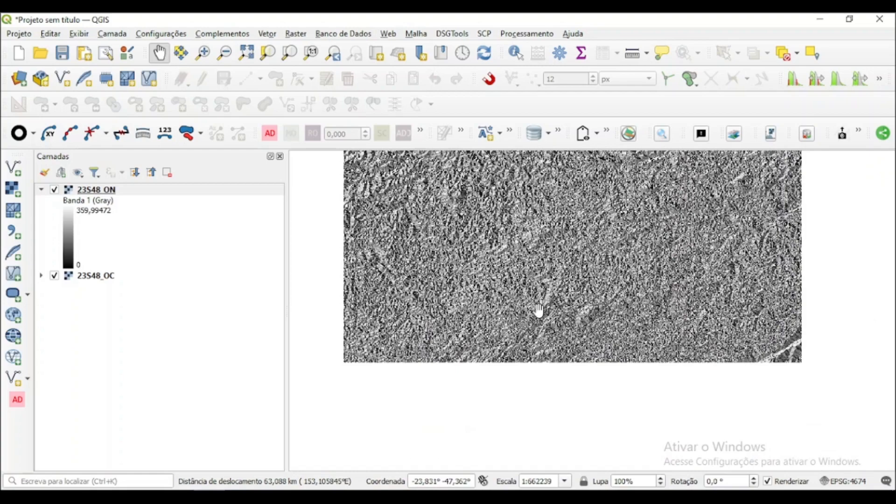
{"action": "scroll", "coordinate": [539, 312], "scroll_direction": "up", "scroll_amount": 1}
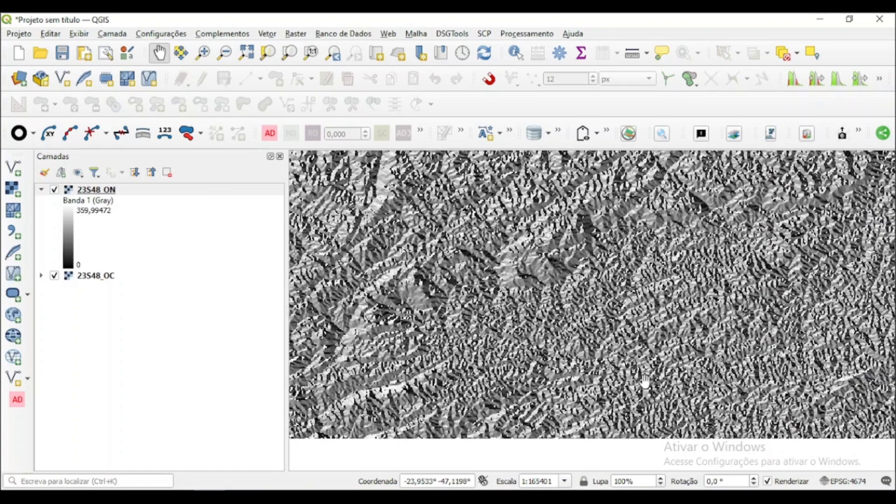
{"action": "left_click_drag", "start_coordinate": [400, 268], "coordinate": [525, 297]}
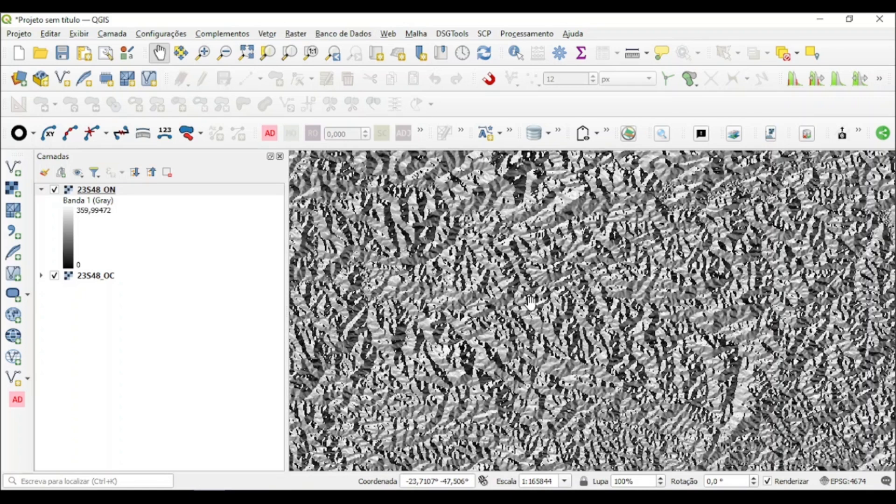
Step: Hide the 23S48_ON layer so that only 23S48_OC is displayed
{"action": "left_click", "coordinate": [54, 190]}
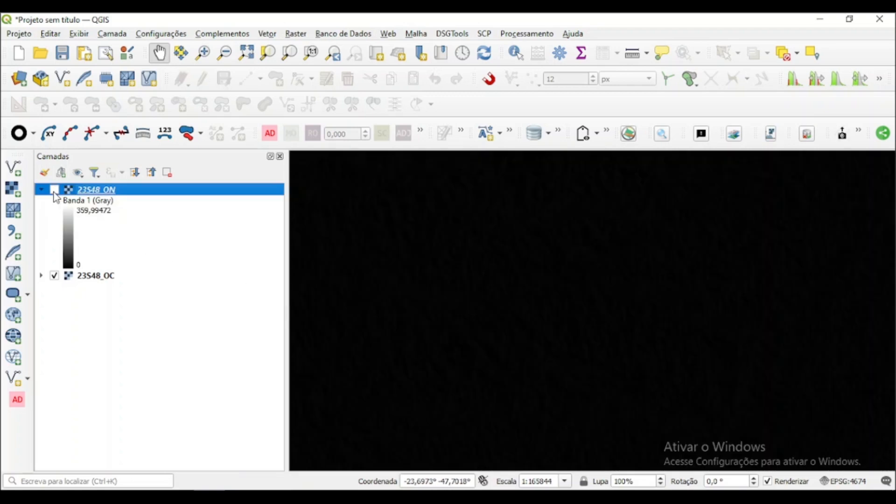
Step: Move layer 23S48_OC above 23S48_ON and expand its legend to review the palette values
{"action": "left_click", "coordinate": [88, 277]}
{"action": "left_click_drag", "start_coordinate": [88, 276], "coordinate": [126, 205]}
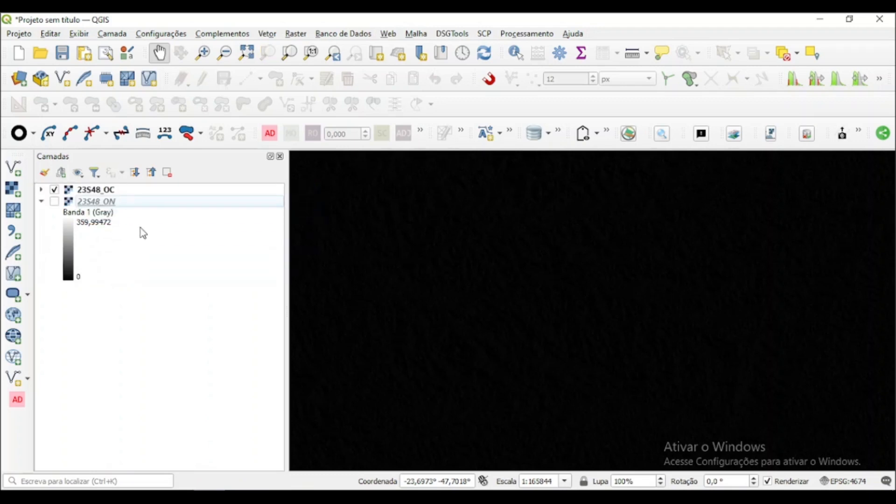
{"action": "left_click", "coordinate": [41, 189]}
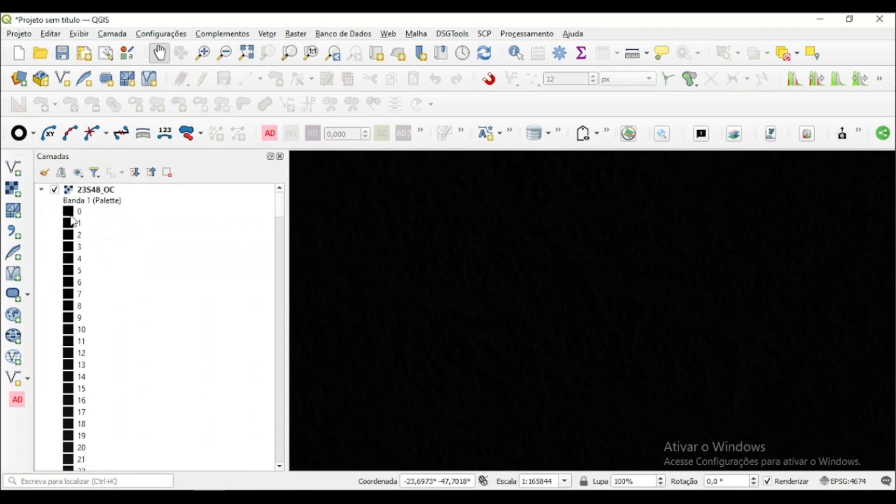
{"action": "scroll", "coordinate": [100, 294], "scroll_direction": "down", "scroll_amount": 10}
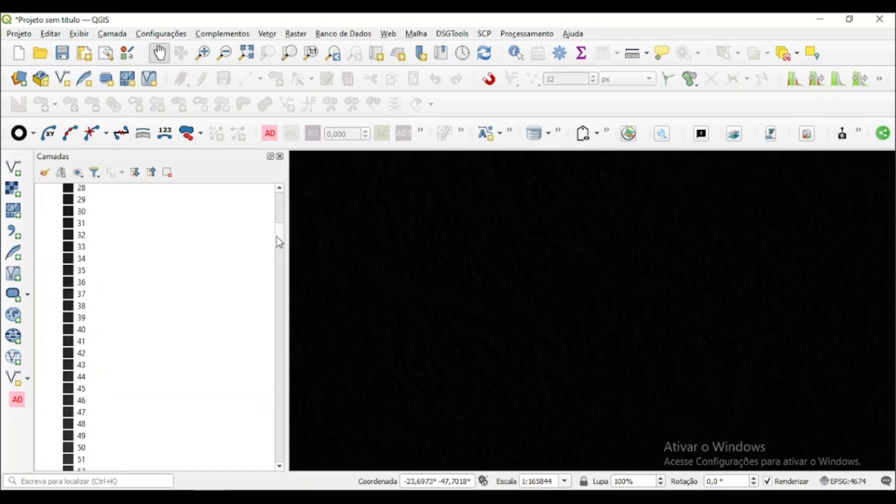
{"action": "left_click_drag", "start_coordinate": [279, 240], "coordinate": [274, 200]}
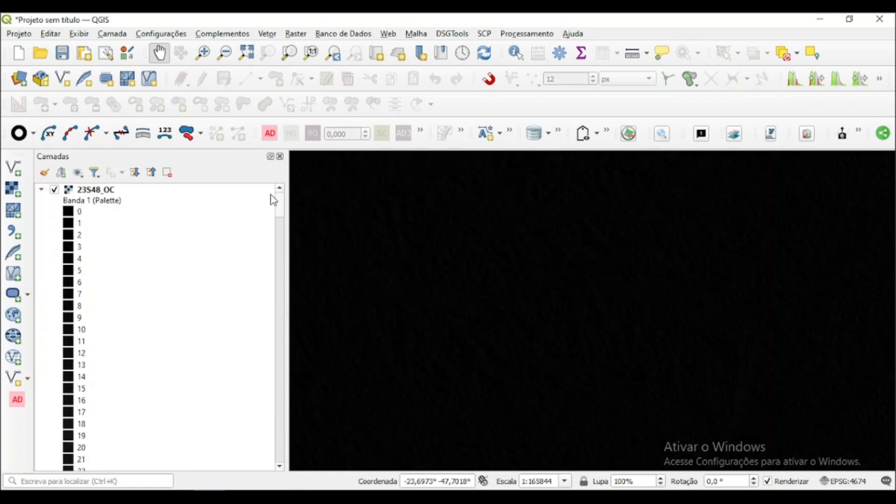
Step: Set the symbology of 23S48_OC to Banda simples falsa-cor with minimum 1 and maximum 8
{"action": "right_click", "coordinate": [83, 190]}
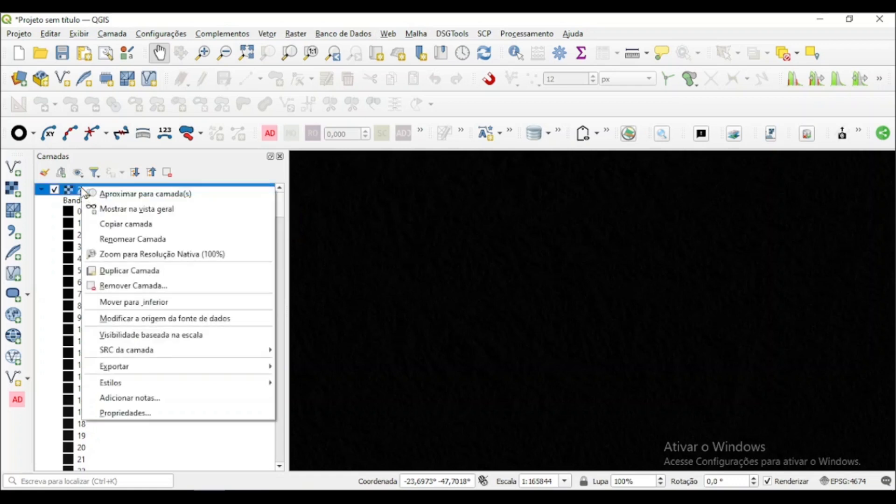
{"action": "left_click", "coordinate": [126, 411]}
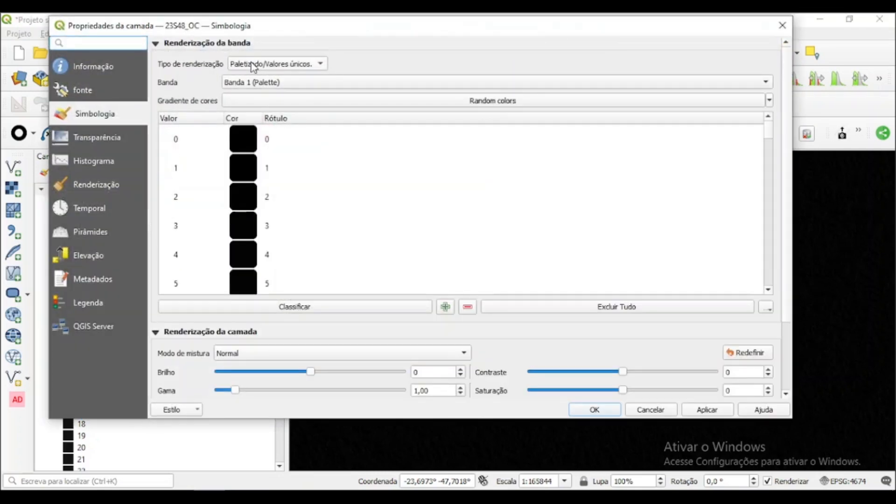
{"action": "left_click", "coordinate": [253, 66]}
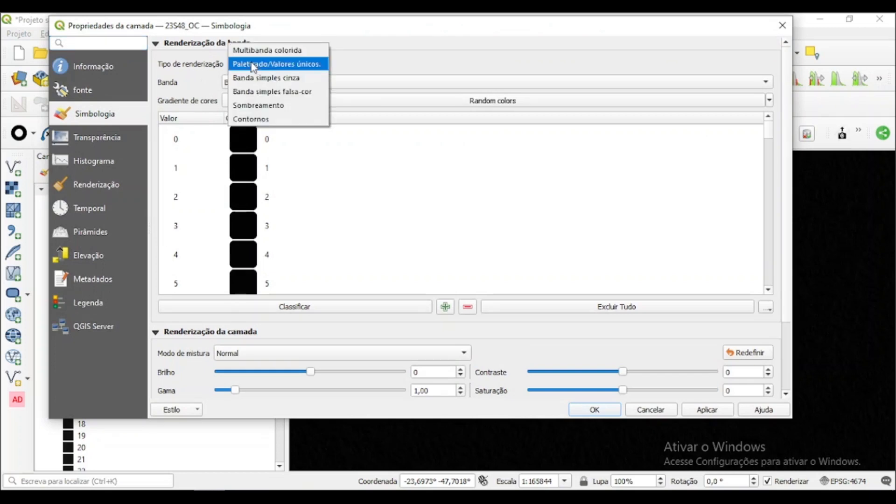
{"action": "left_click", "coordinate": [240, 92]}
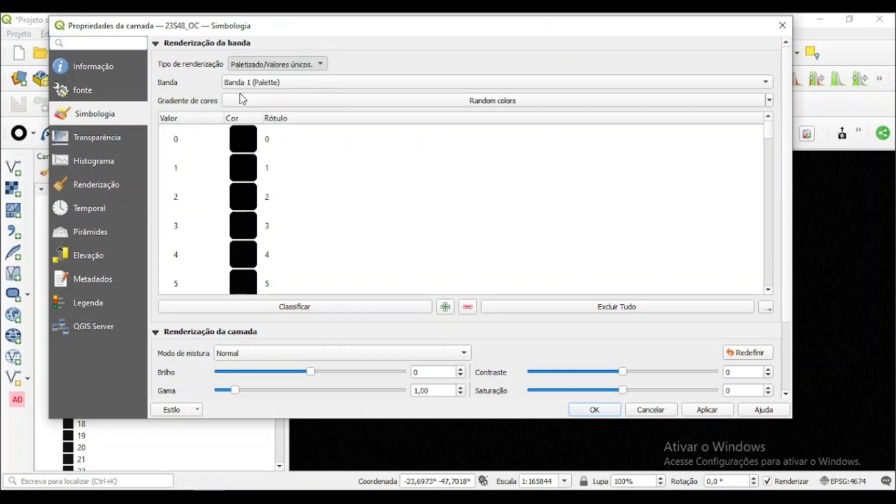
{"action": "left_click", "coordinate": [327, 103]}
{"action": "type", "text": "1"}
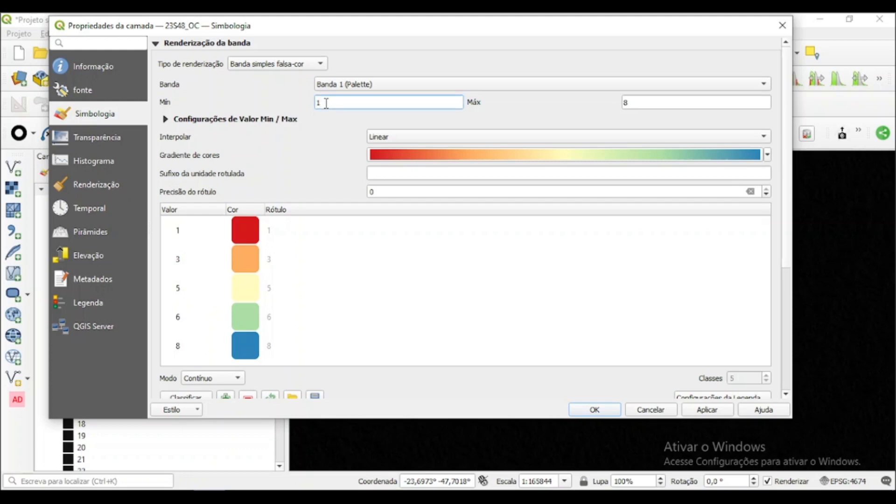
{"action": "left_click", "coordinate": [649, 104]}
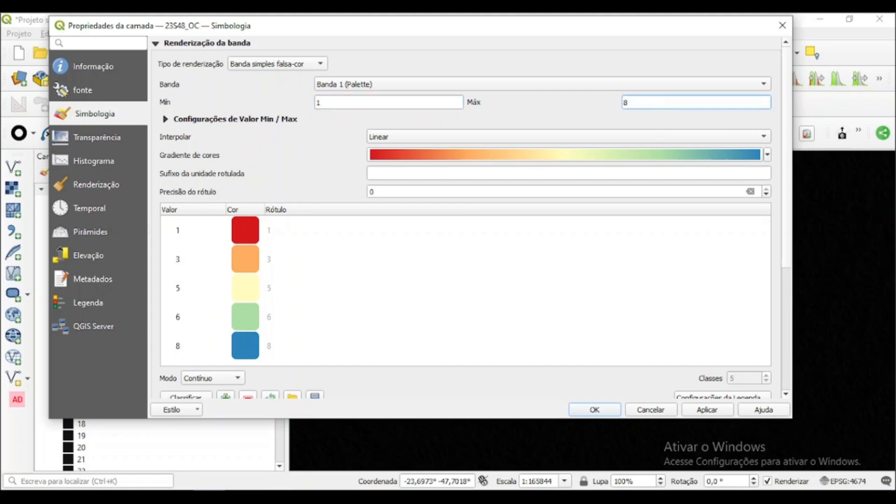
Step: Switch to the INPE guide in Chrome, examine the octant class numbers in Table 3.3, and return to QGIS
{"action": "left_click", "coordinate": [176, 497]}
{"action": "left_click", "coordinate": [142, 463]}
{"action": "left_click", "coordinate": [177, 497]}
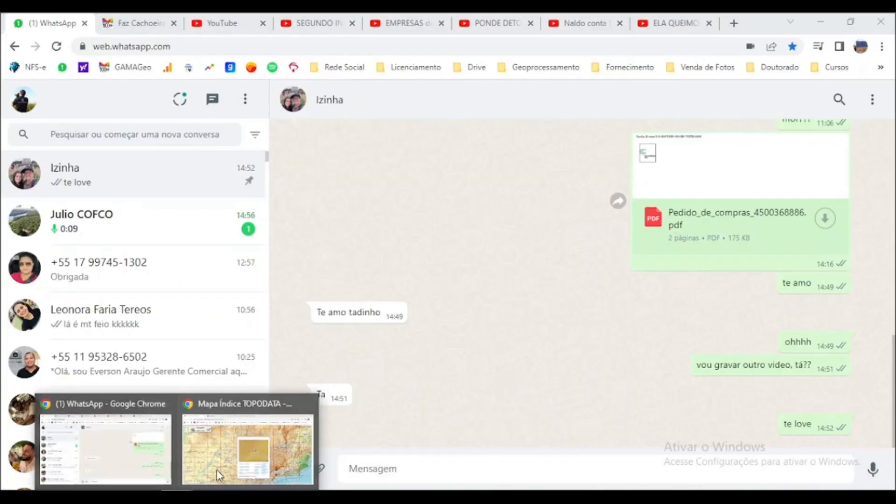
{"action": "left_click", "coordinate": [216, 470]}
{"action": "left_click", "coordinate": [262, 23]}
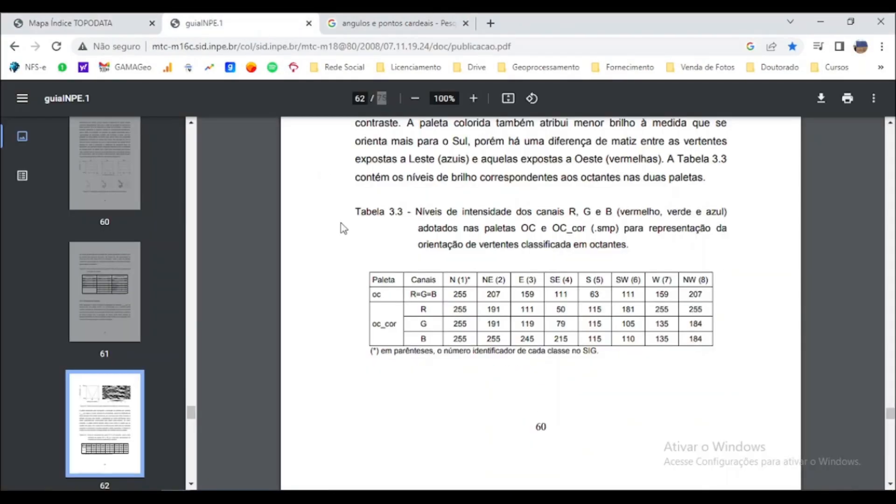
{"action": "left_click_drag", "start_coordinate": [704, 280], "coordinate": [687, 280]}
{"action": "left_click", "coordinate": [686, 280]}
{"action": "left_click_drag", "start_coordinate": [473, 280], "coordinate": [448, 280]}
{"action": "left_click_drag", "start_coordinate": [507, 280], "coordinate": [483, 280]}
{"action": "key", "text": "alt+Tab"}
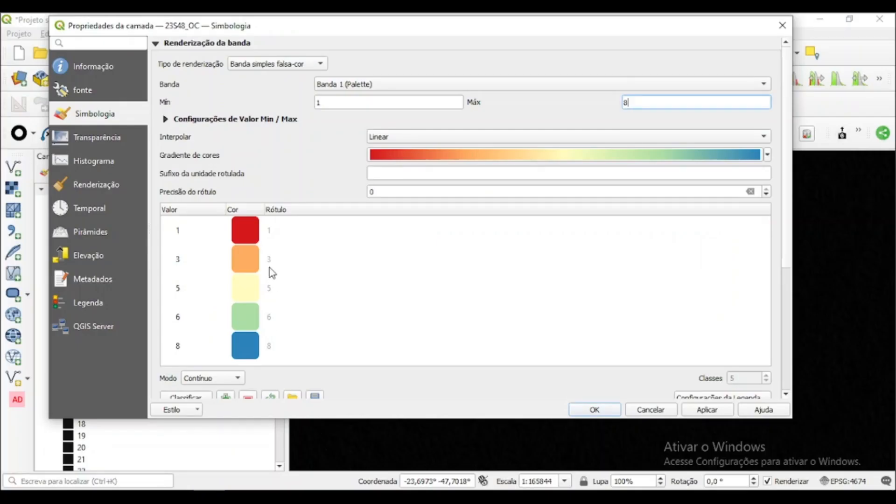
Step: Apply the OrRd colour ramp to the 23S48_OC layer
{"action": "left_click", "coordinate": [767, 157]}
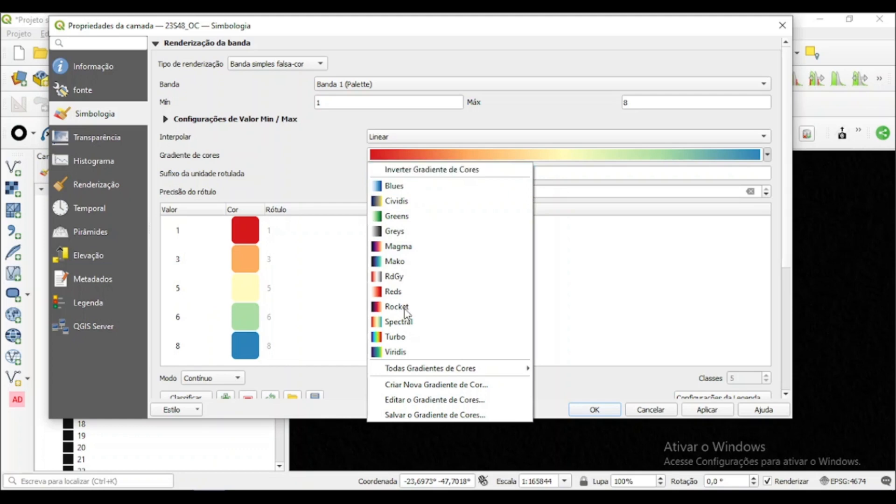
{"action": "mouse_move", "coordinate": [402, 371]}
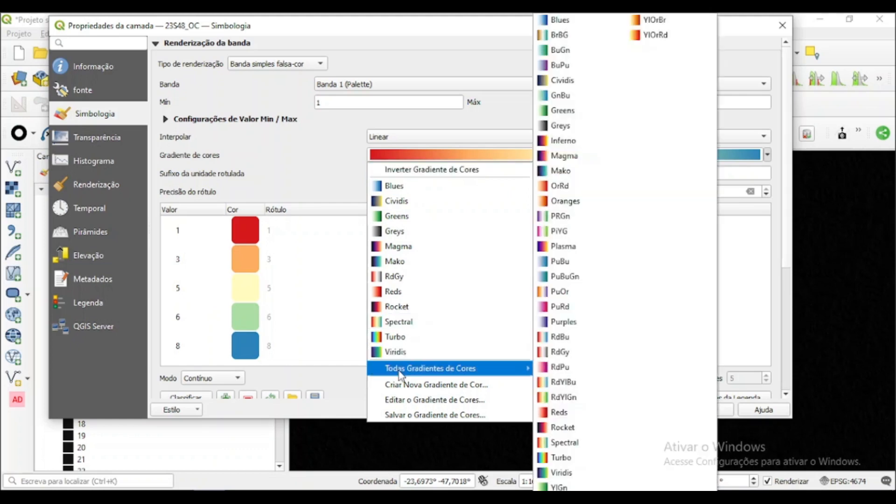
{"action": "left_click", "coordinate": [563, 186]}
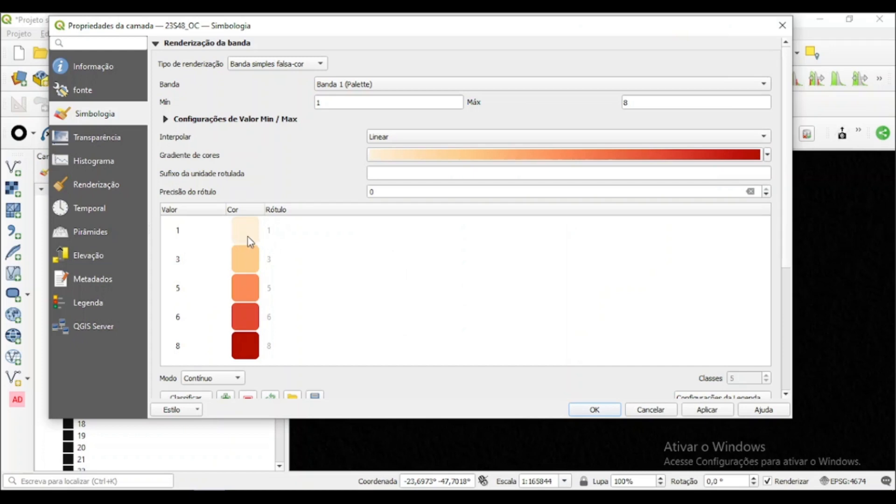
Step: Classify the values by equal interval (Intervalo igual) into 8 classes and review the class list
{"action": "scroll", "coordinate": [249, 322], "scroll_direction": "down", "scroll_amount": 2}
{"action": "scroll", "coordinate": [335, 300], "scroll_direction": "up", "scroll_amount": 1}
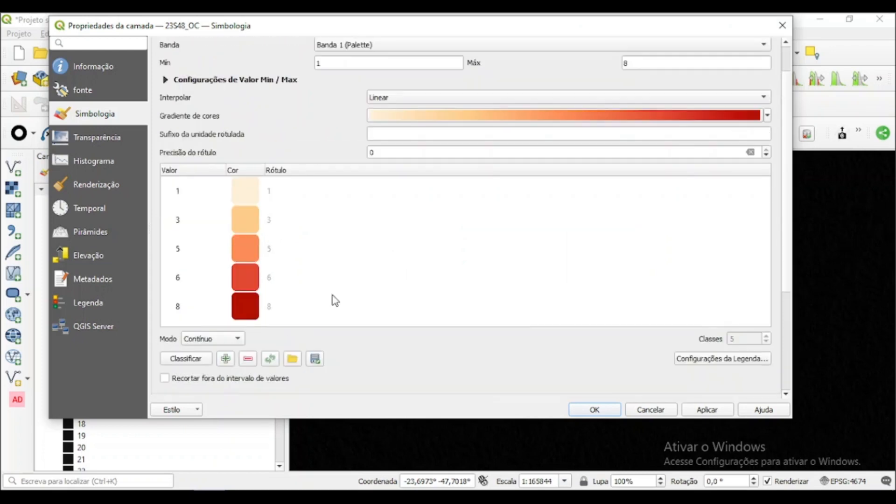
{"action": "left_click", "coordinate": [224, 339]}
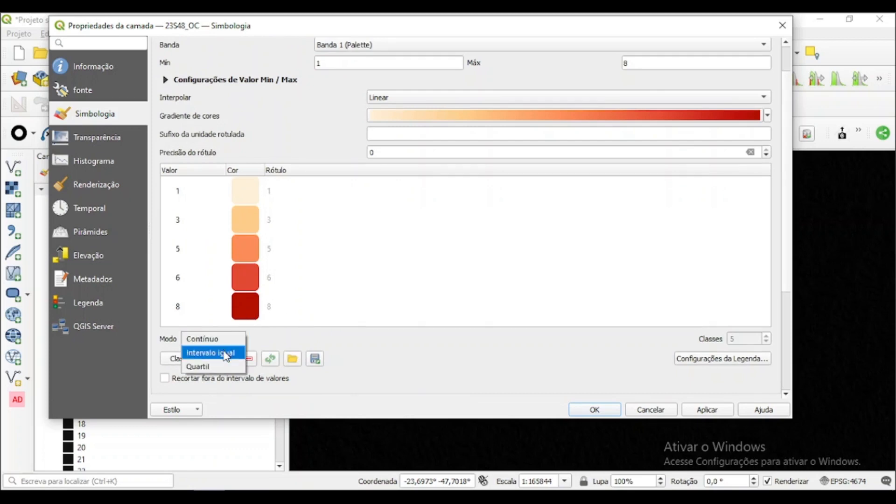
{"action": "left_click", "coordinate": [227, 356]}
{"action": "left_click_drag", "start_coordinate": [739, 338], "coordinate": [732, 339]}
{"action": "type", "text": "8"}
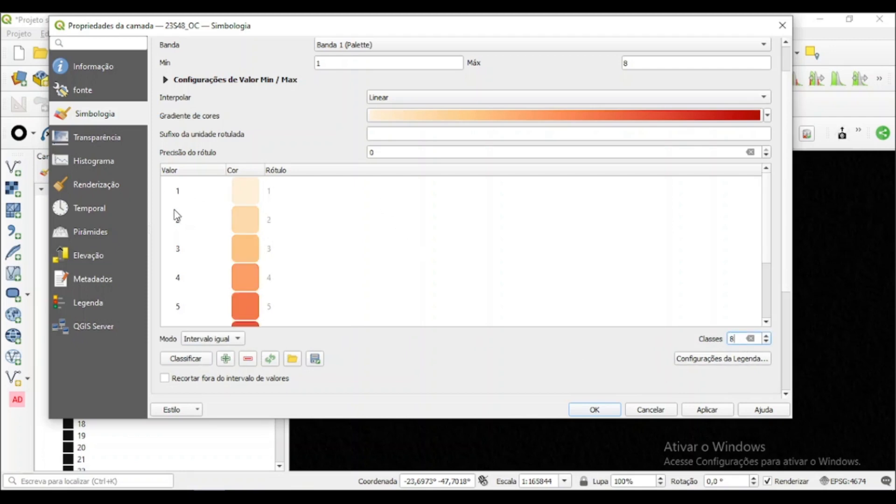
{"action": "scroll", "coordinate": [205, 224], "scroll_direction": "down", "scroll_amount": 5}
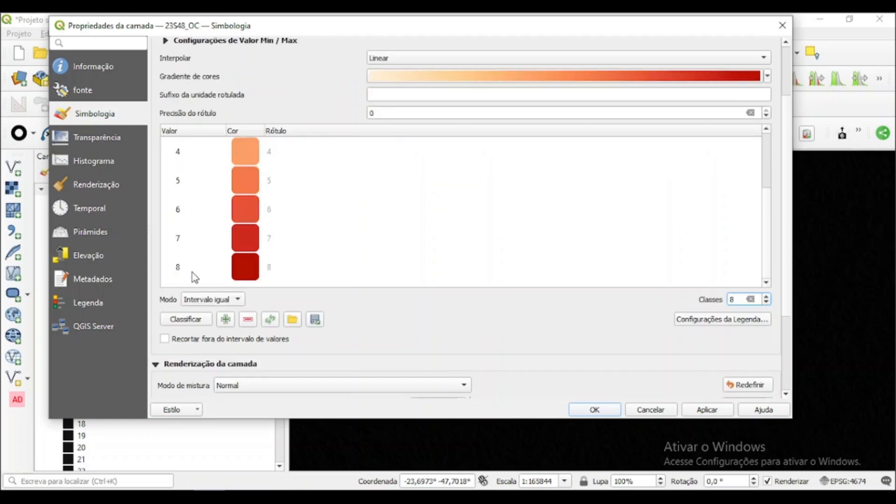
{"action": "scroll", "coordinate": [194, 271], "scroll_direction": "up", "scroll_amount": 5}
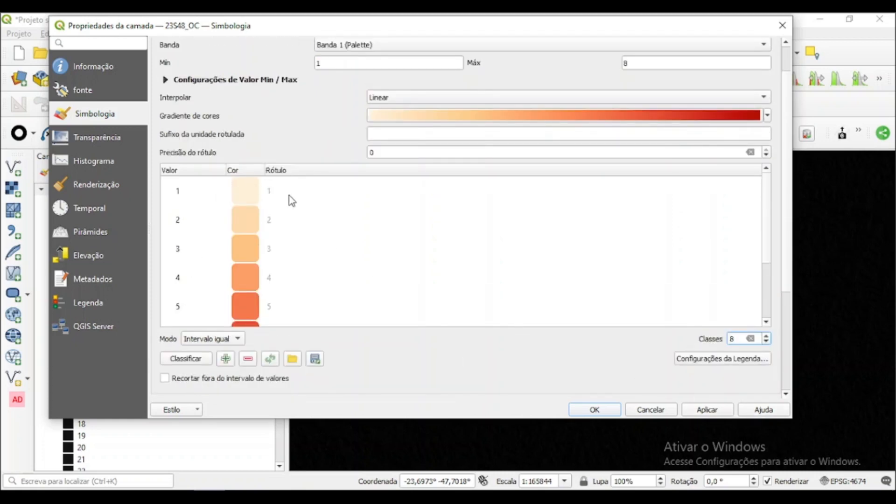
Step: Label class 1 as N and class 2 as NE, checking the octant names in the INPE guide's Table 3.3
{"action": "double_click", "coordinate": [274, 200]}
{"action": "type", "text": "N"}
{"action": "double_click", "coordinate": [272, 226]}
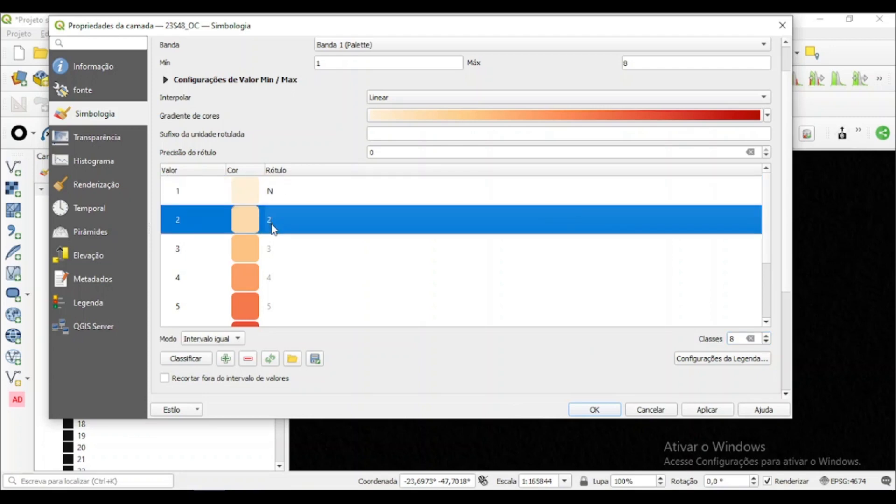
{"action": "left_click", "coordinate": [304, 454]}
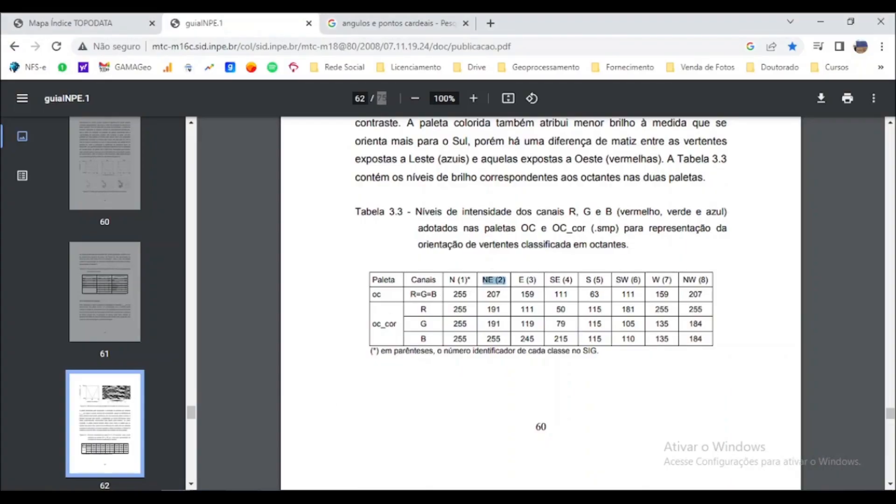
{"action": "left_click", "coordinate": [216, 441]}
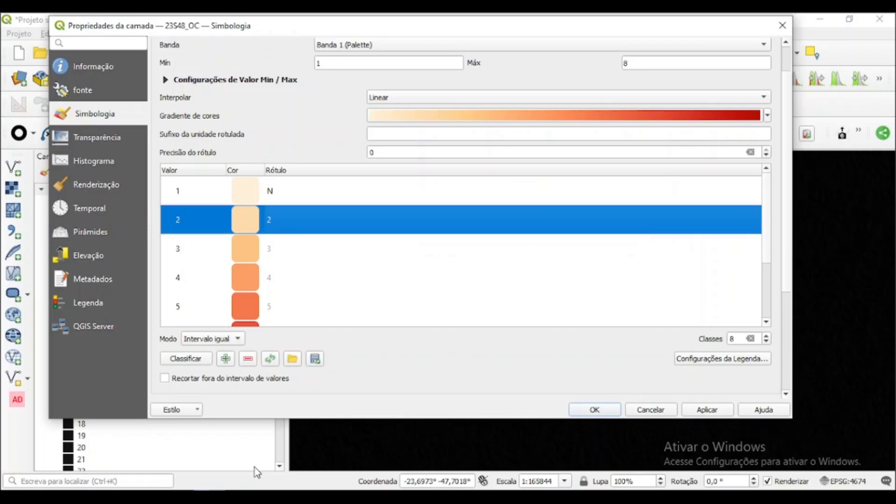
{"action": "double_click", "coordinate": [272, 219]}
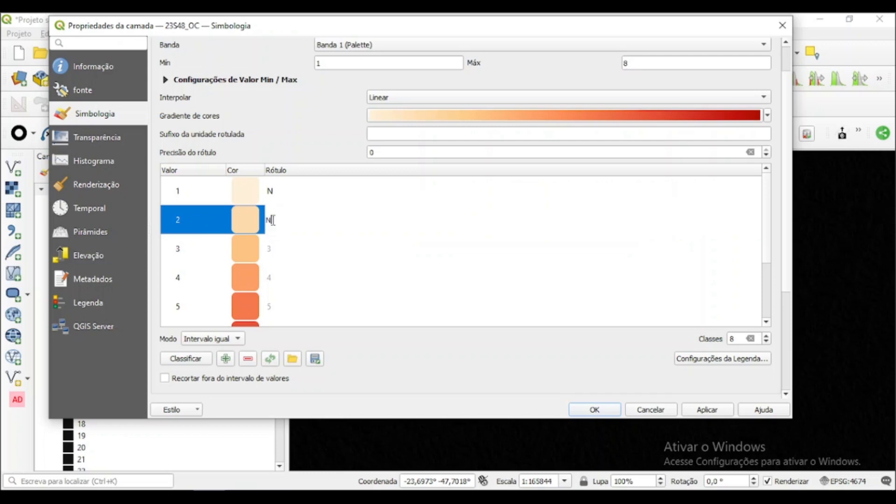
{"action": "type", "text": "NE"}
{"action": "key", "text": "Return"}
{"action": "key", "text": "Return"}
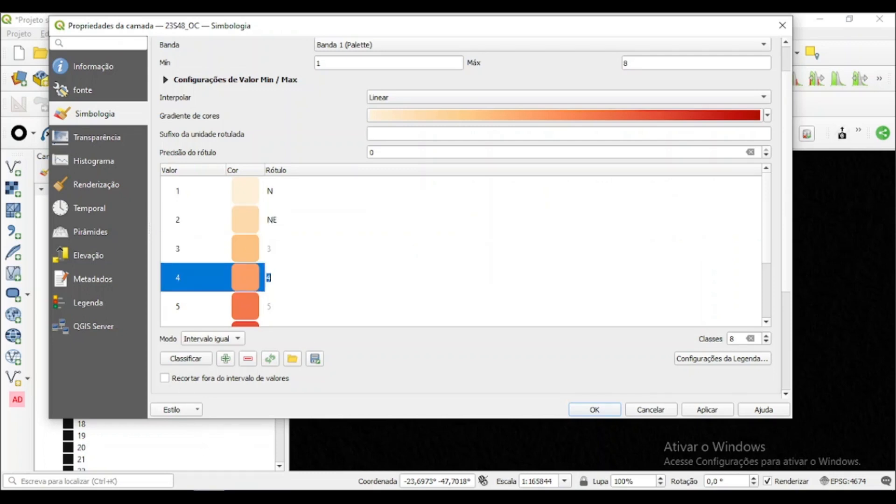
Step: Consult Table 3.3 in the INPE guide and label class 3 as E
{"action": "left_click", "coordinate": [256, 477]}
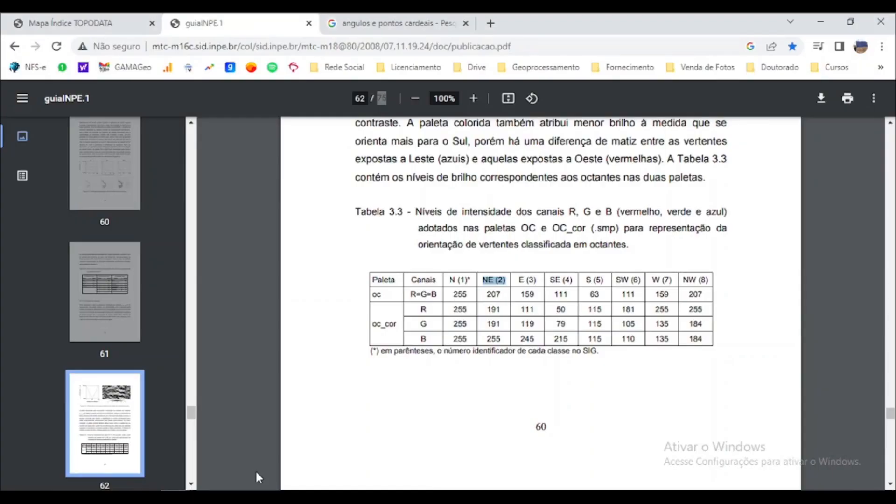
{"action": "mouse_move", "coordinate": [209, 497]}
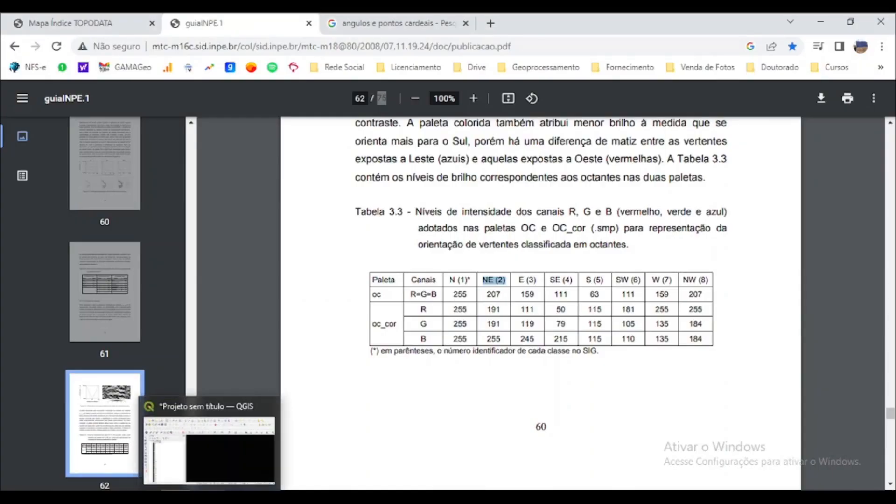
{"action": "left_click", "coordinate": [210, 448]}
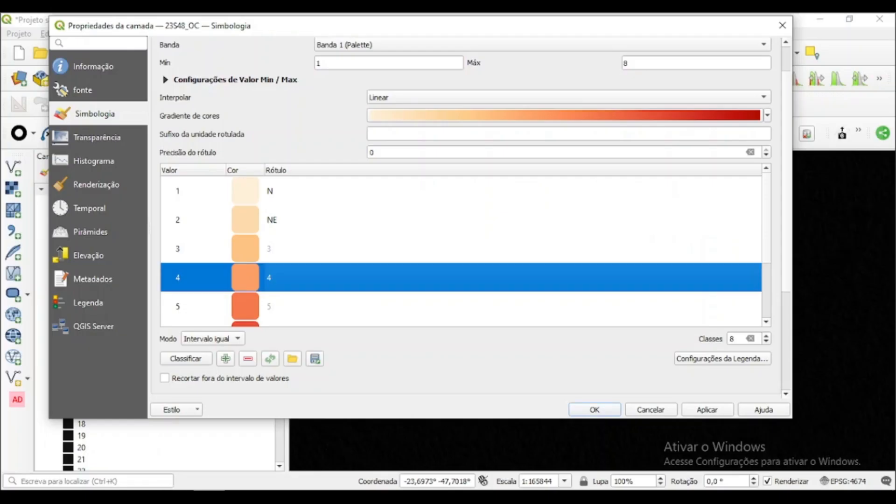
{"action": "double_click", "coordinate": [273, 248]}
{"action": "type", "text": "E"}
{"action": "key", "text": "Return"}
Step: Try to label class 4 as SE and class 5 as S
{"action": "type", "text": "SE"}
{"action": "key", "text": "Tab"}
{"action": "type", "text": "S"}
{"action": "key", "text": "Tab"}
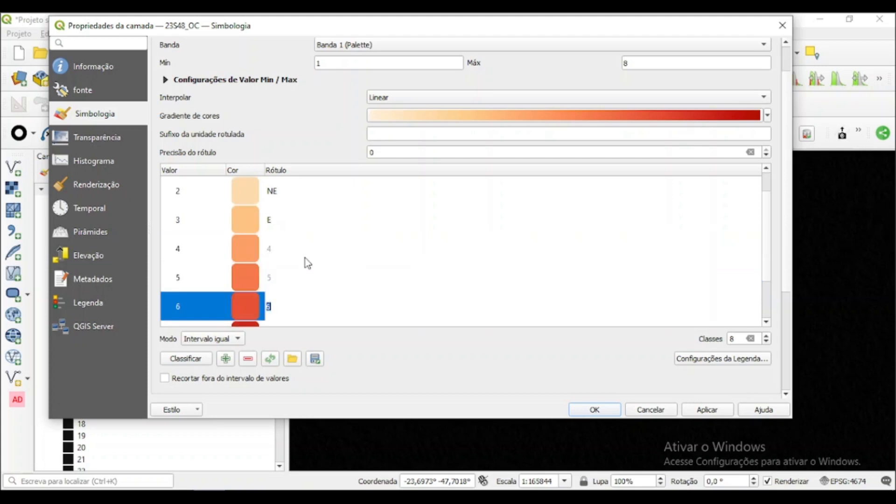
{"action": "left_click", "coordinate": [299, 247]}
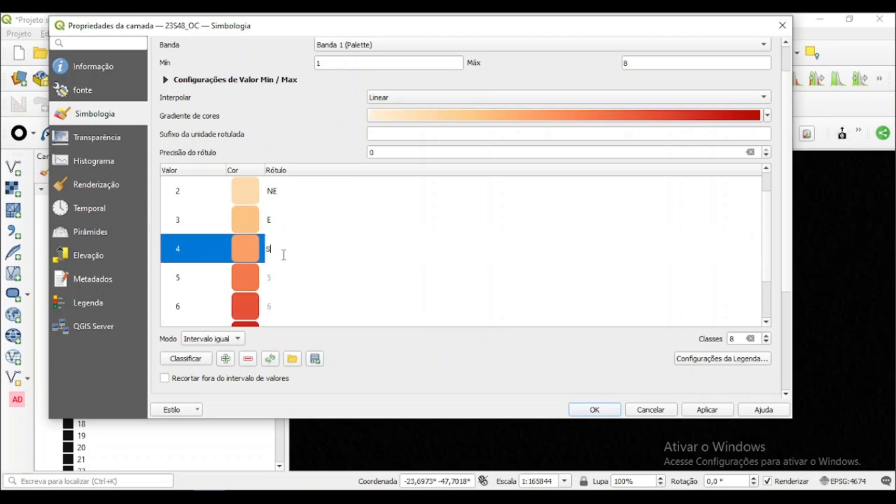
{"action": "key", "text": "Return"}
{"action": "key", "text": "Down"}
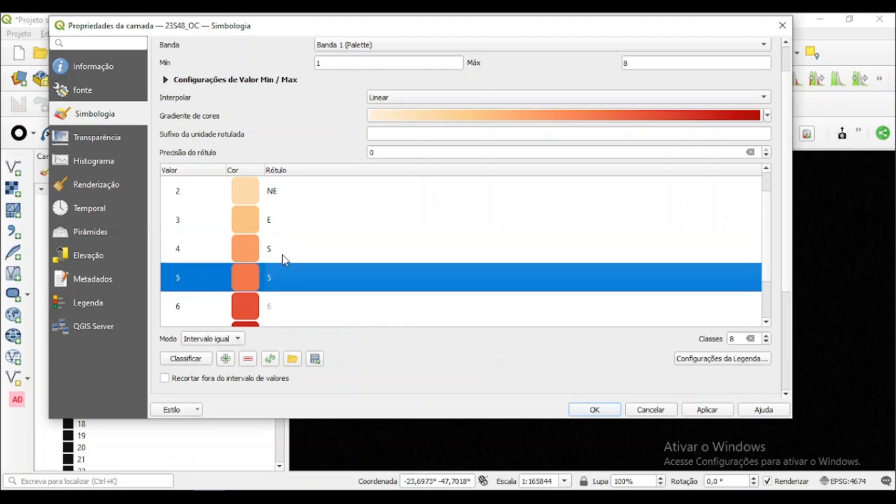
Step: Check Table 3.3 in the INPE guide and correct the label of class 4 to SE
{"action": "left_click", "coordinate": [177, 497]}
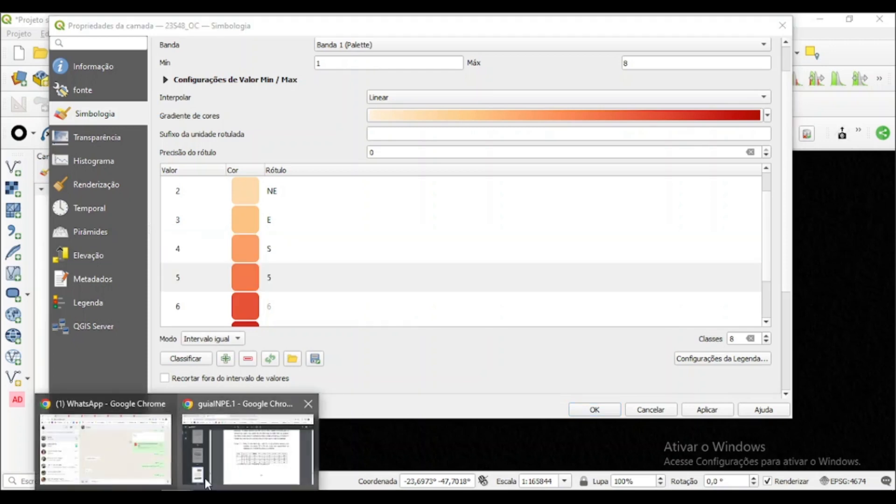
{"action": "left_click", "coordinate": [231, 467]}
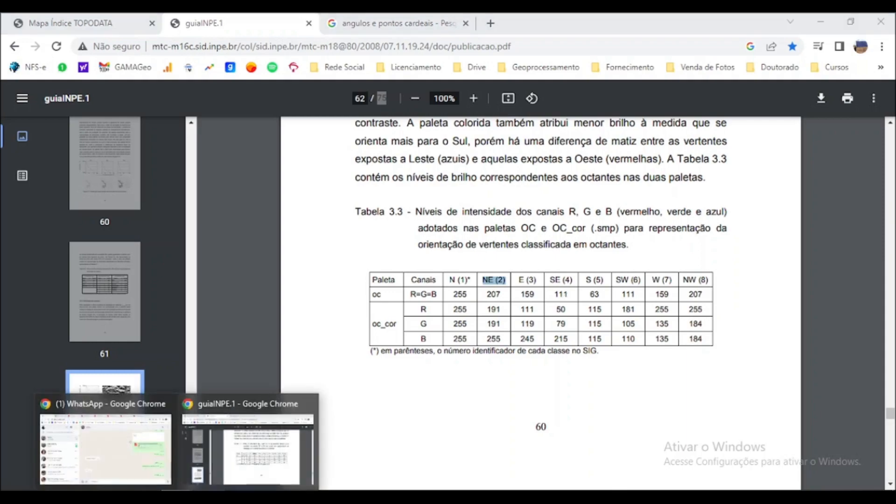
{"action": "left_click", "coordinate": [209, 498]}
{"action": "left_click", "coordinate": [270, 247]}
{"action": "double_click", "coordinate": [273, 248]}
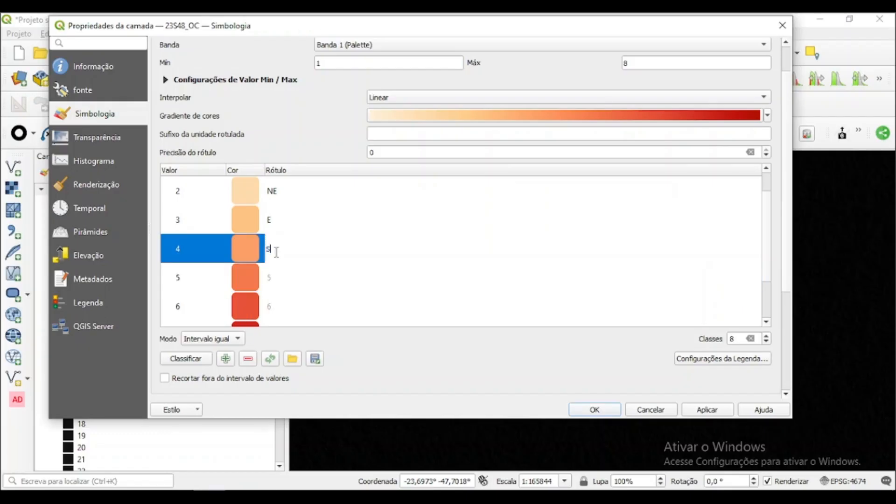
{"action": "type", "text": "E"}
{"action": "key", "text": "Return"}
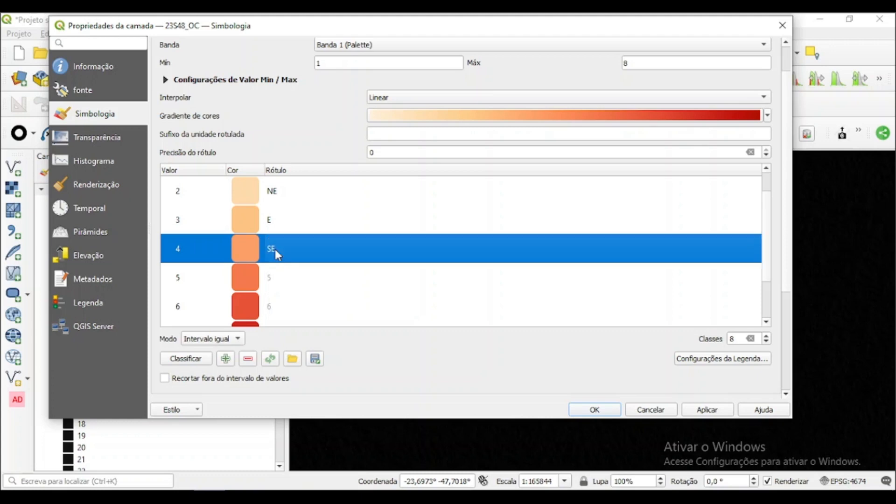
Step: Label class 5 as S in the symbology class list
{"action": "left_click", "coordinate": [268, 279]}
{"action": "double_click", "coordinate": [268, 279]}
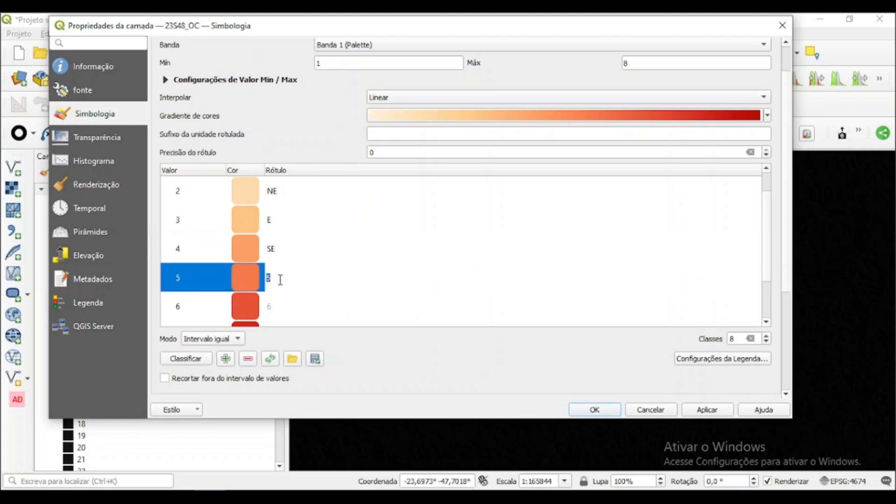
{"action": "key", "text": "Return"}
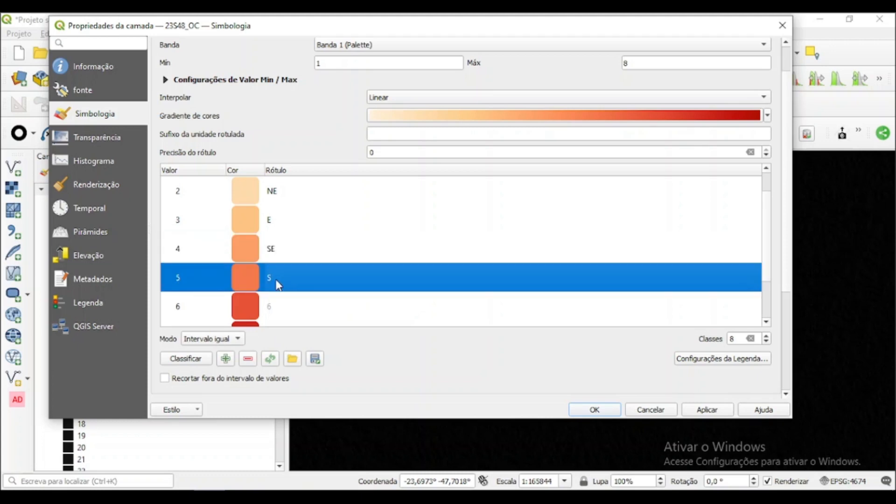
Step: Consult Table 3.3 in the INPE guide for the remaining octants and label class 6 as SW
{"action": "scroll", "coordinate": [299, 280], "scroll_direction": "down", "scroll_amount": 1}
{"action": "left_click", "coordinate": [281, 248]}
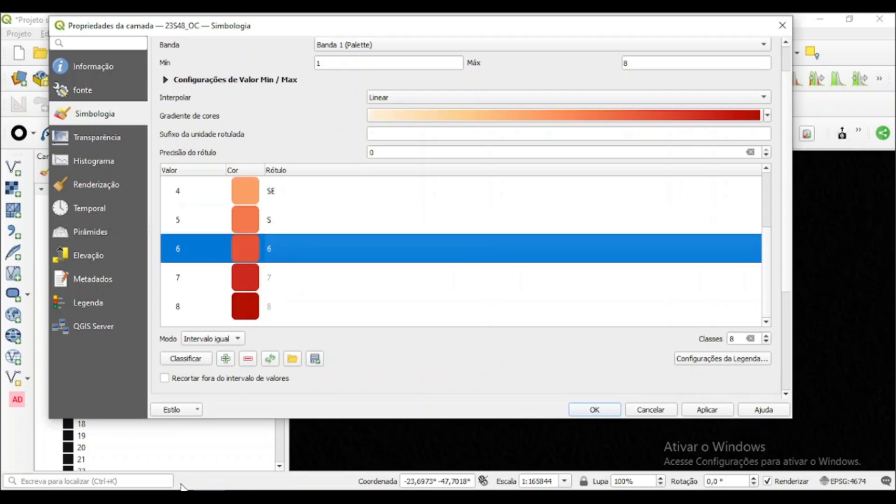
{"action": "left_click", "coordinate": [178, 496]}
{"action": "left_click", "coordinate": [301, 460]}
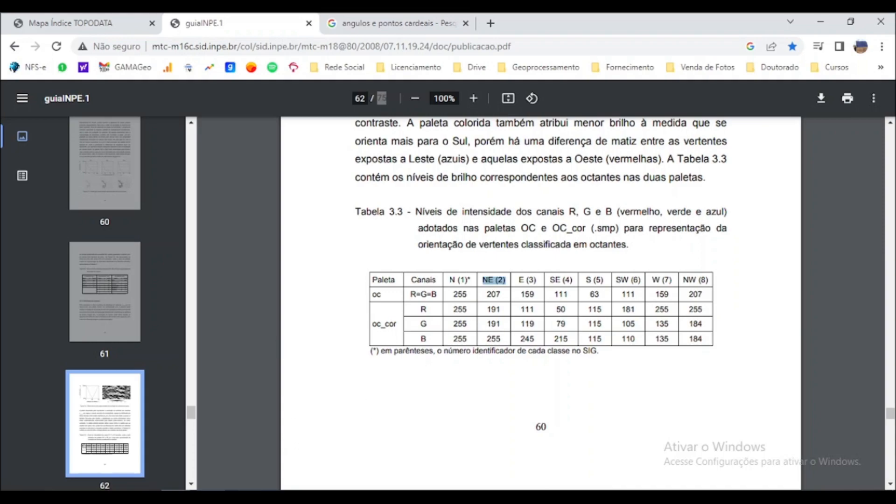
{"action": "left_click", "coordinate": [209, 497]}
{"action": "double_click", "coordinate": [264, 246]}
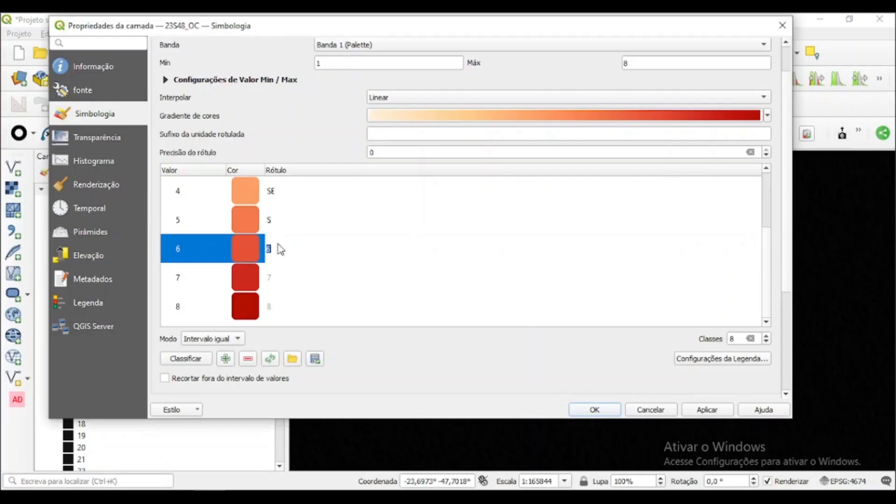
{"action": "type", "text": "SW"}
{"action": "key", "text": "Tab"}
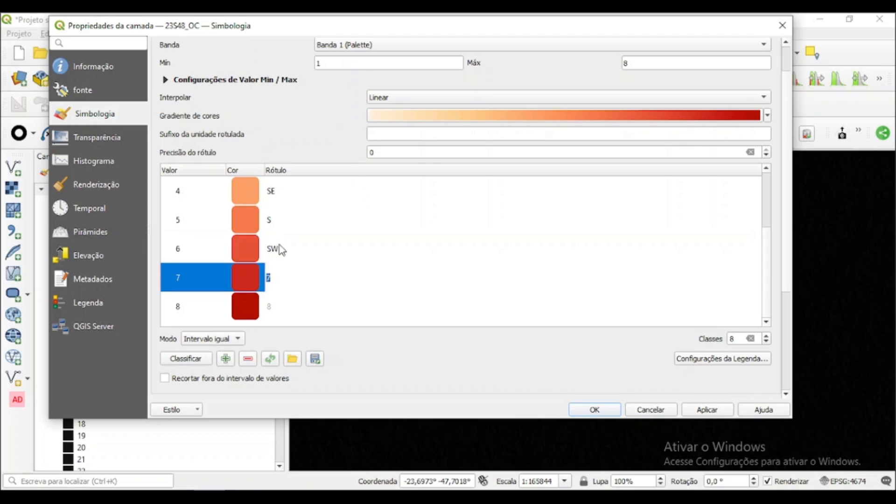
{"action": "key", "text": "Tab"}
{"action": "type", "text": "NW"}
{"action": "key", "text": "Escape"}
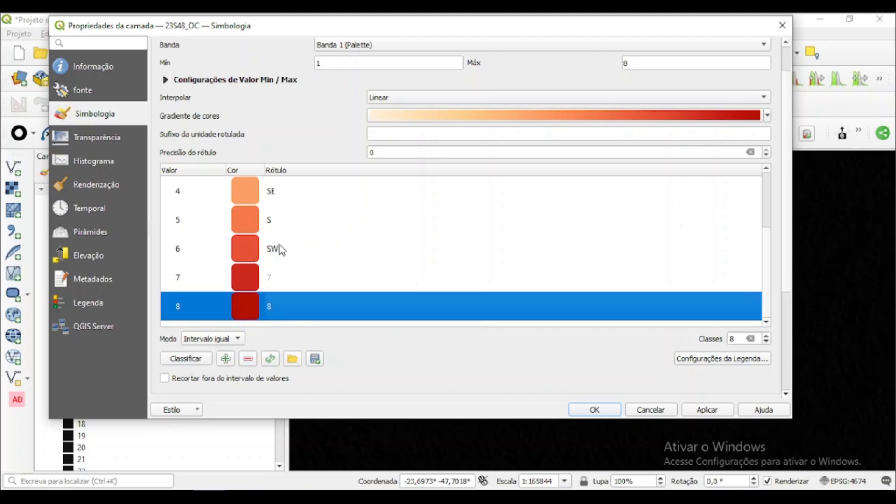
Step: Label class 7 as W and class 8 as NW
{"action": "double_click", "coordinate": [273, 279]}
{"action": "type", "text": "NW"}
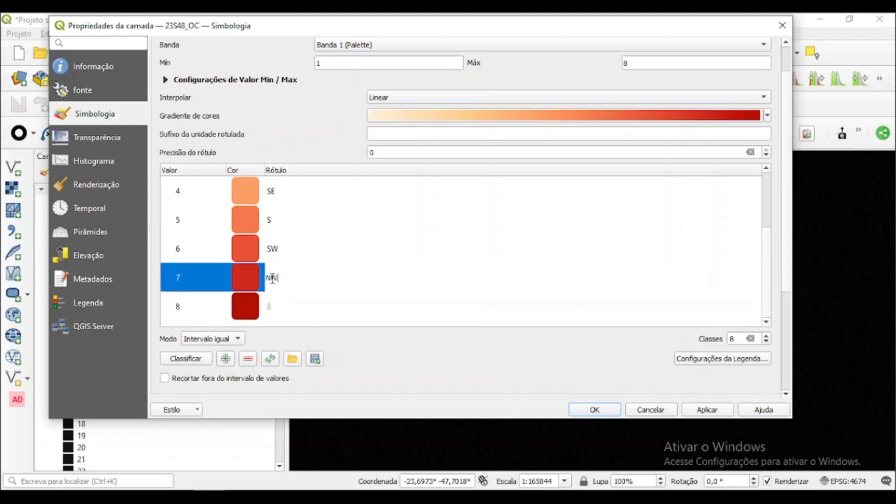
{"action": "key", "text": "BackSpace"}
{"action": "key", "text": "BackSpace"}
{"action": "type", "text": "W"}
{"action": "key", "text": "Return"}
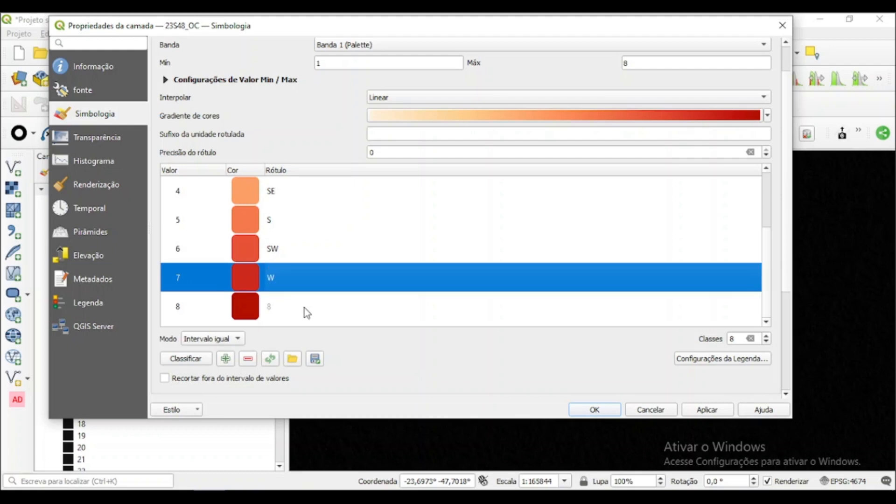
{"action": "double_click", "coordinate": [274, 308]}
{"action": "type", "text": "NW"}
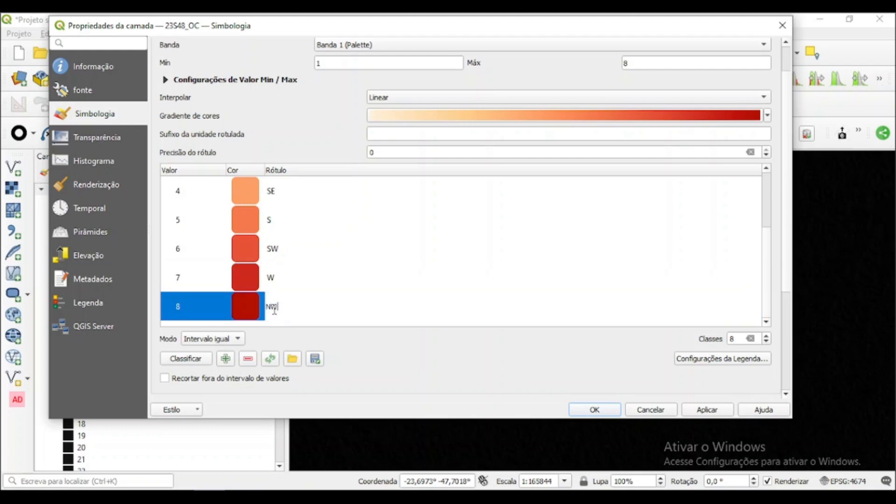
{"action": "left_click", "coordinate": [286, 282]}
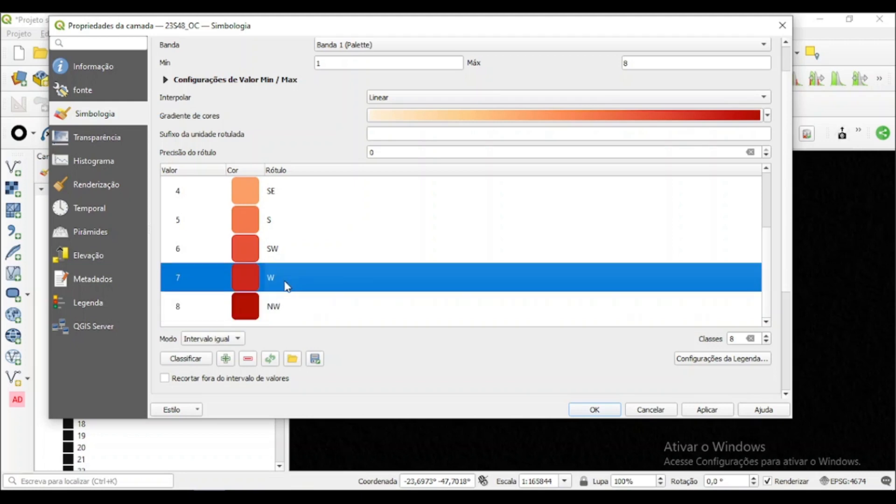
Step: Review the eight class labels and apply the symbology to the 23S48_OC layer
{"action": "scroll", "coordinate": [284, 286], "scroll_direction": "up", "scroll_amount": 3}
{"action": "scroll", "coordinate": [284, 293], "scroll_direction": "down", "scroll_amount": 3}
{"action": "left_click", "coordinate": [705, 410]}
{"action": "left_click", "coordinate": [597, 410]}
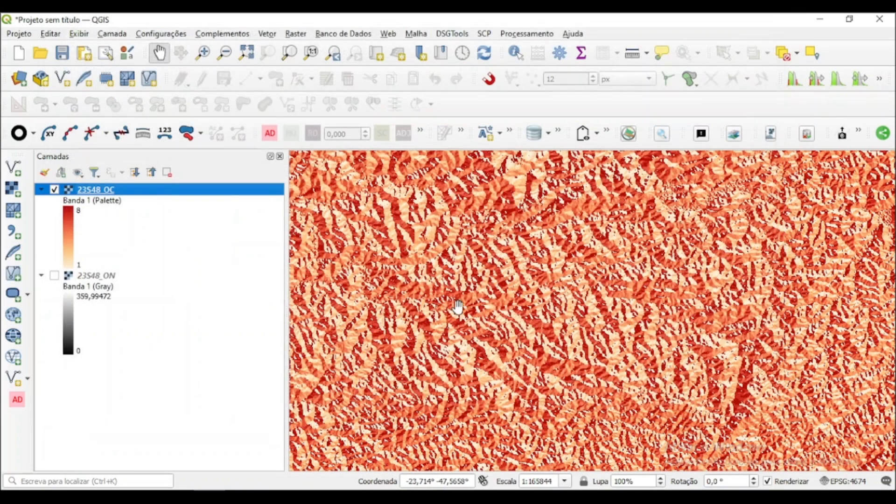
Step: Examine the slope orientation classes of 23S48_OC on the map, both close up and across the whole raster
{"action": "scroll", "coordinate": [459, 303], "scroll_direction": "down", "scroll_amount": 2}
{"action": "left_click_drag", "start_coordinate": [451, 249], "coordinate": [452, 346]}
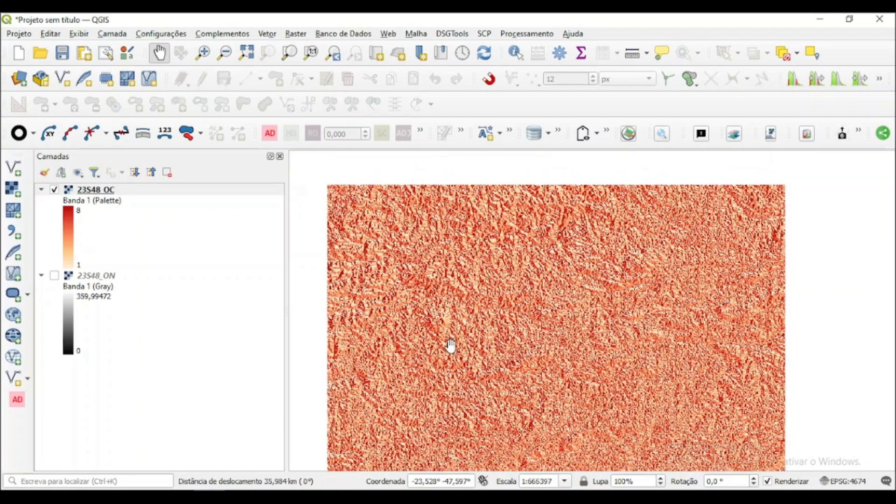
{"action": "scroll", "coordinate": [578, 216], "scroll_direction": "up", "scroll_amount": 1}
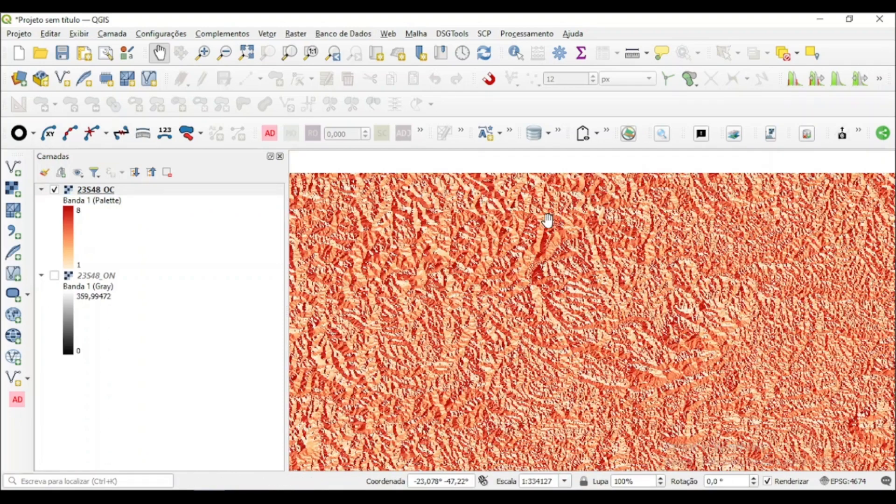
{"action": "scroll", "coordinate": [549, 274], "scroll_direction": "up", "scroll_amount": 2}
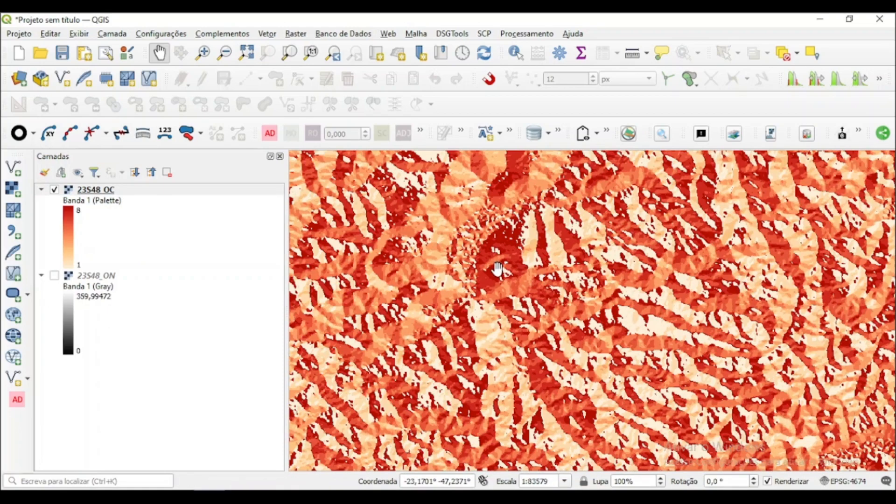
{"action": "left_click_drag", "start_coordinate": [497, 269], "coordinate": [514, 210]}
{"action": "scroll", "coordinate": [406, 269], "scroll_direction": "up", "scroll_amount": 2}
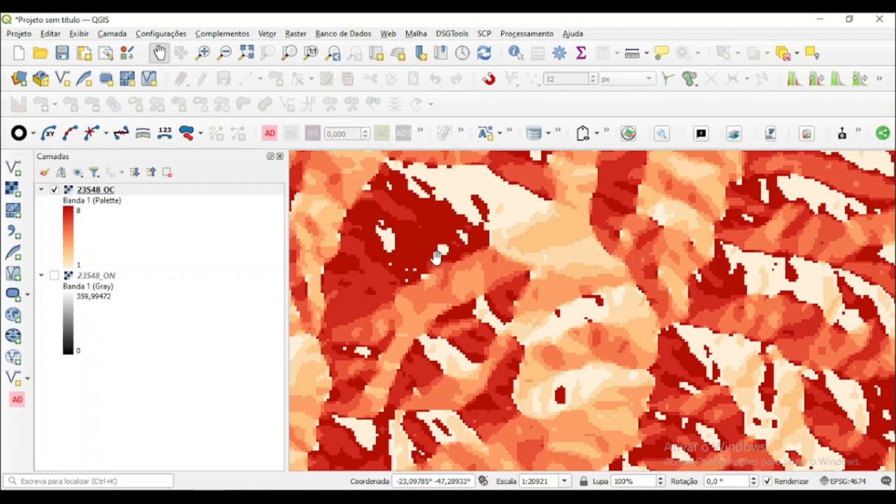
{"action": "scroll", "coordinate": [416, 261], "scroll_direction": "down", "scroll_amount": 2}
{"action": "scroll", "coordinate": [449, 269], "scroll_direction": "up", "scroll_amount": 1}
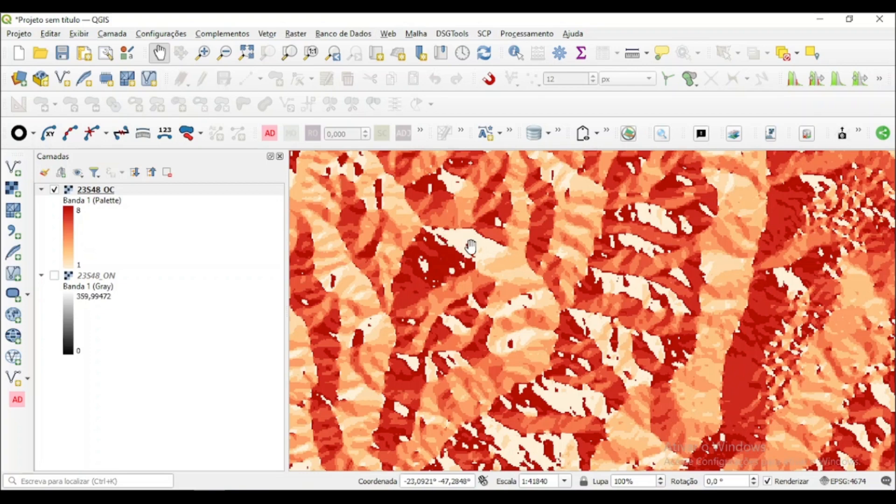
{"action": "scroll", "coordinate": [443, 256], "scroll_direction": "down", "scroll_amount": 1}
{"action": "scroll", "coordinate": [443, 256], "scroll_direction": "down", "scroll_amount": 2}
{"action": "left_click_drag", "start_coordinate": [456, 350], "coordinate": [558, 279]}
{"action": "scroll", "coordinate": [443, 273], "scroll_direction": "down", "scroll_amount": 1}
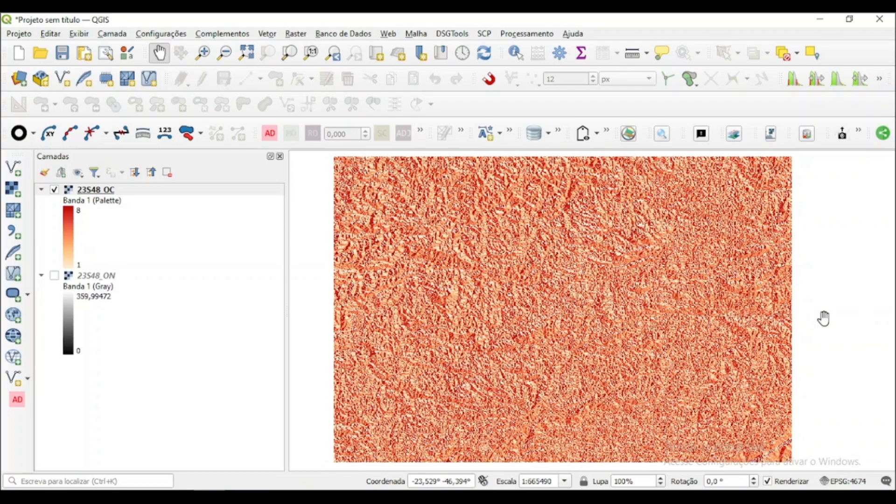
{"action": "scroll", "coordinate": [779, 318], "scroll_direction": "up", "scroll_amount": 1}
{"action": "scroll", "coordinate": [745, 293], "scroll_direction": "up", "scroll_amount": 1}
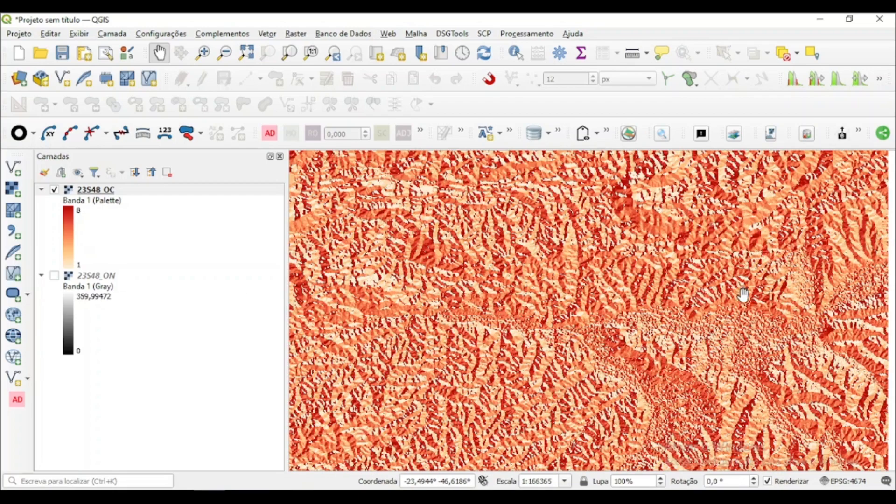
{"action": "scroll", "coordinate": [727, 295], "scroll_direction": "down", "scroll_amount": 2}
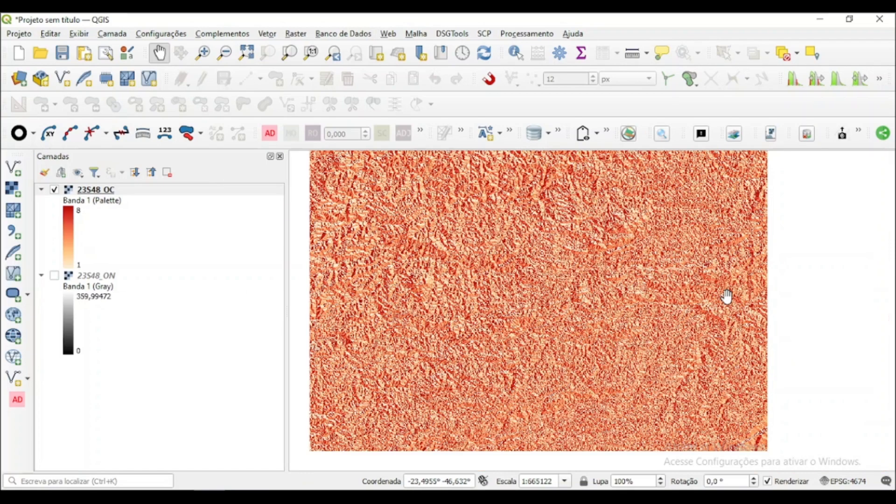
{"action": "left_click_drag", "start_coordinate": [446, 286], "coordinate": [460, 298]}
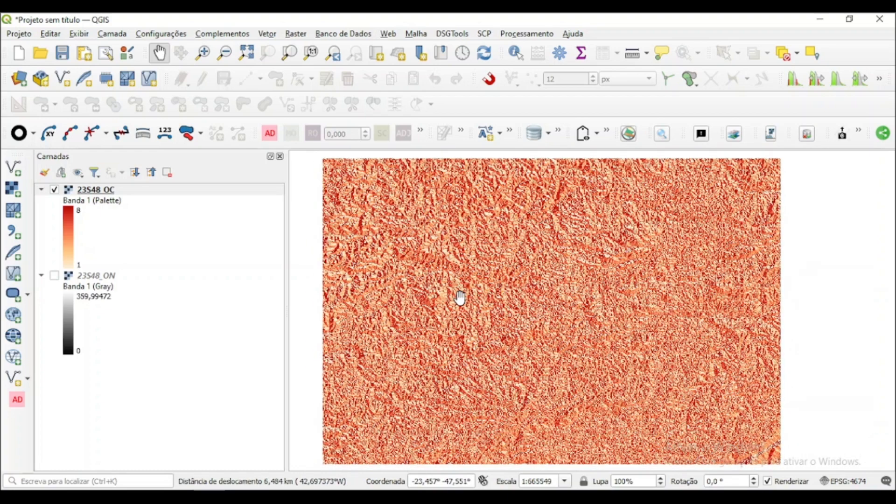